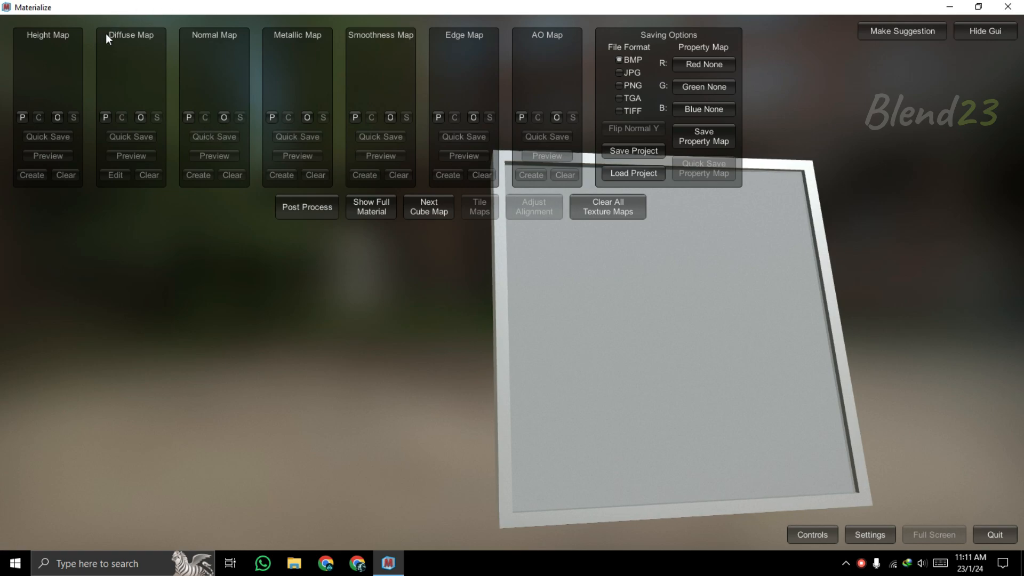
- Load the stone wall image from the Desktop as the diffuse map
click(140, 118)
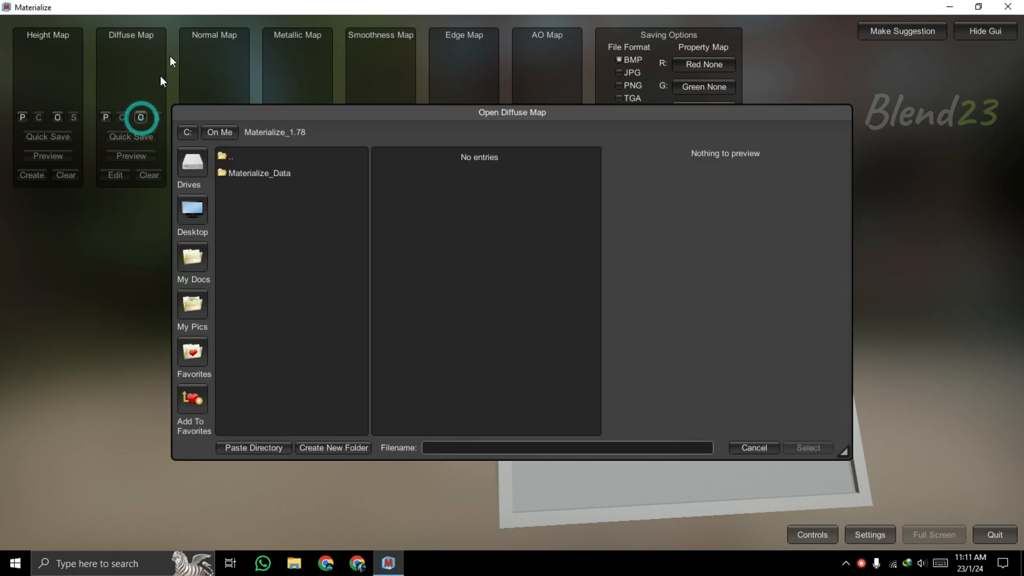
click(190, 208)
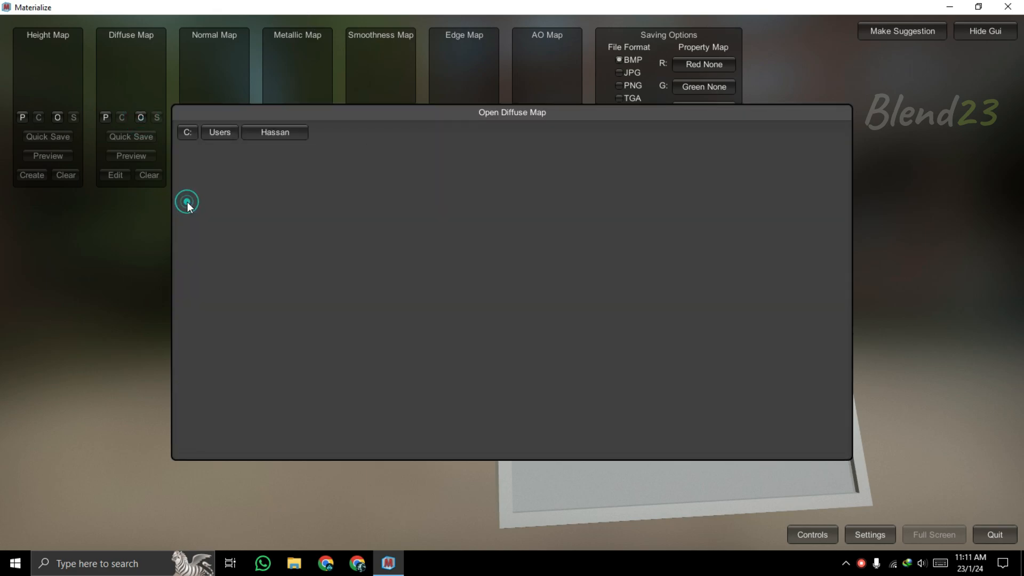
double_click(414, 200)
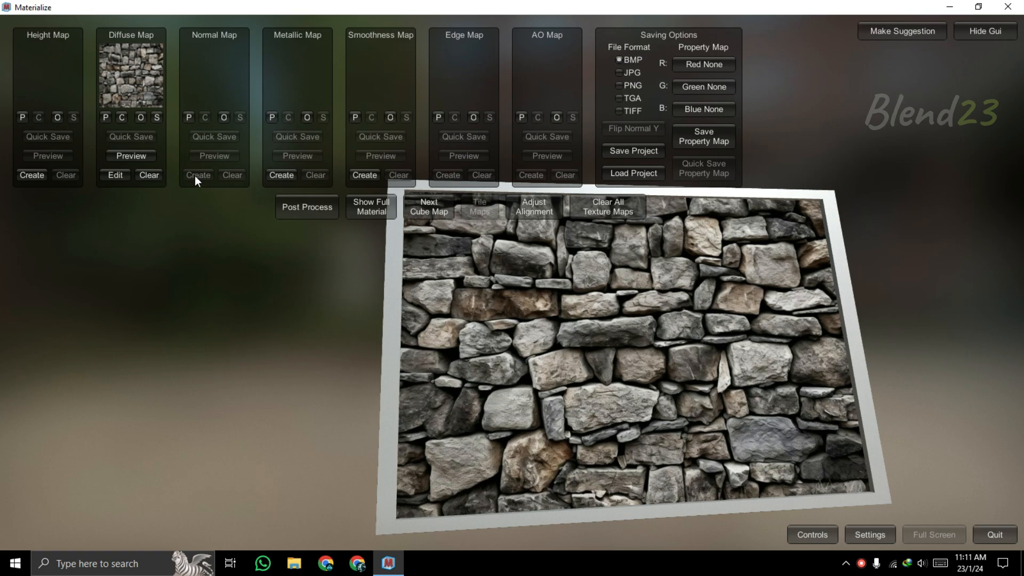
- Create the height map from the diffuse map with the Details frequency weight preset and the Default frequency contrast preset
click(33, 176)
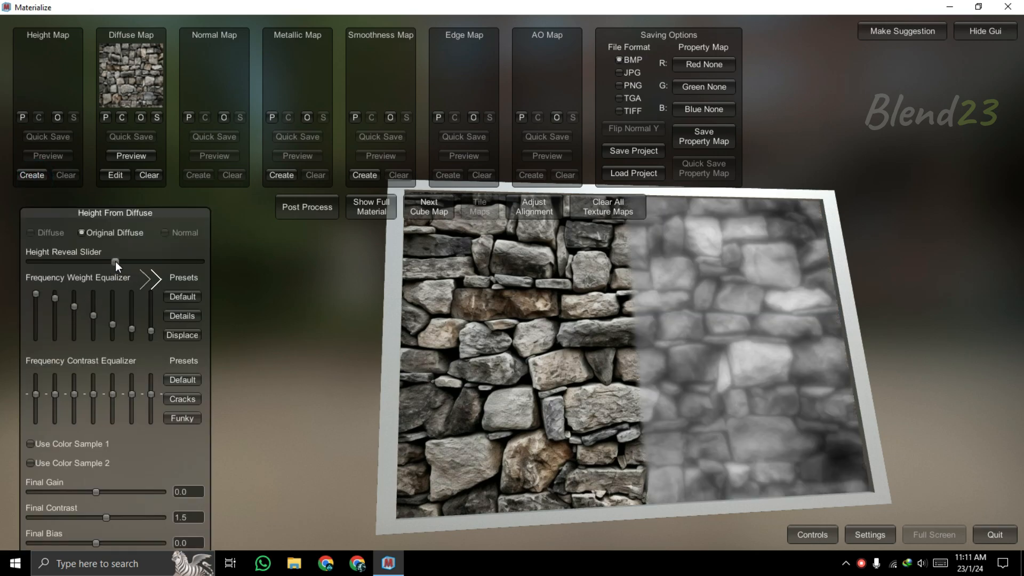
mouse_move(116, 261)
mouse_down()
mouse_move(79, 255)
mouse_move(125, 250)
mouse_up()
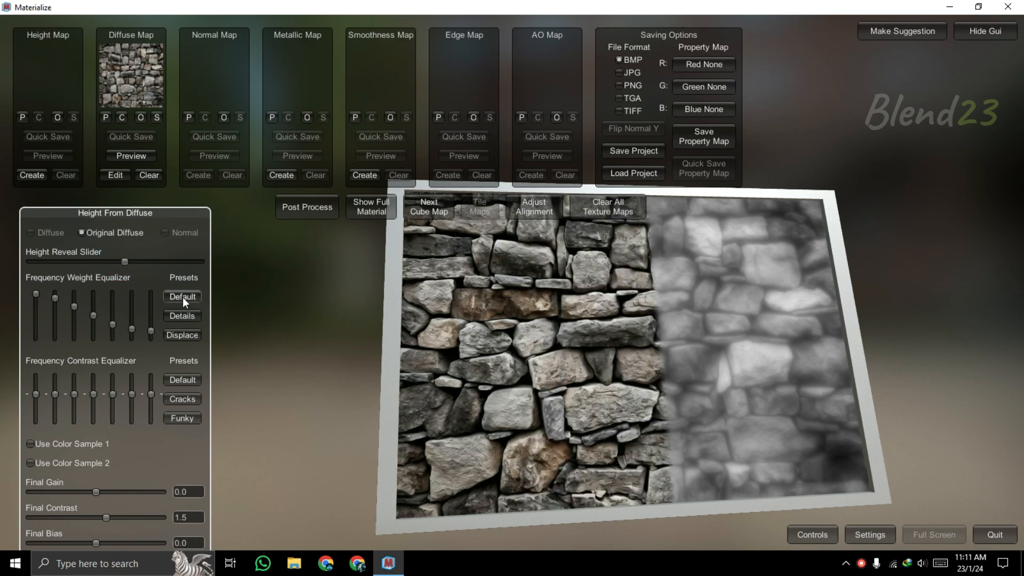
click(180, 315)
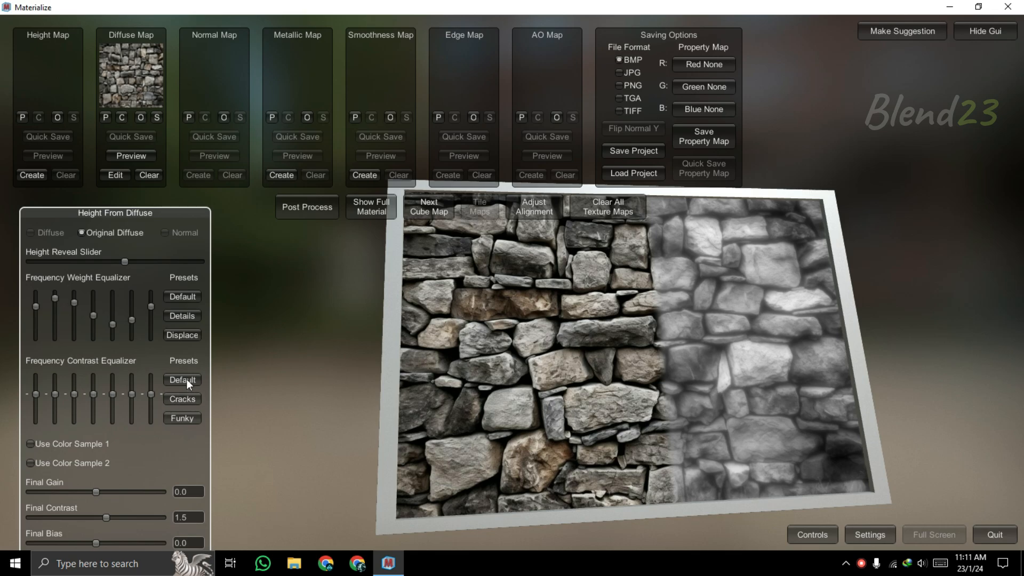
click(176, 398)
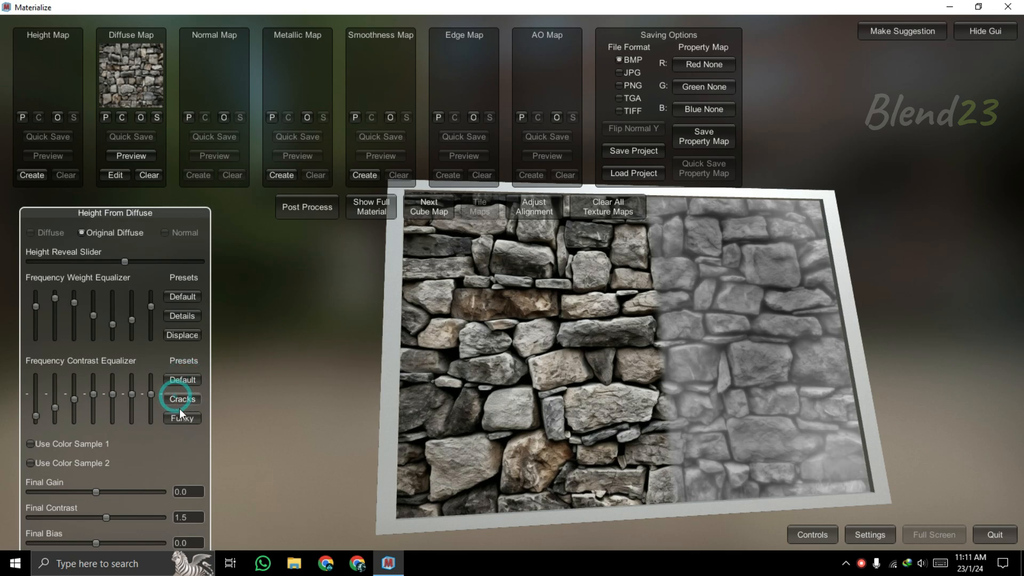
click(183, 379)
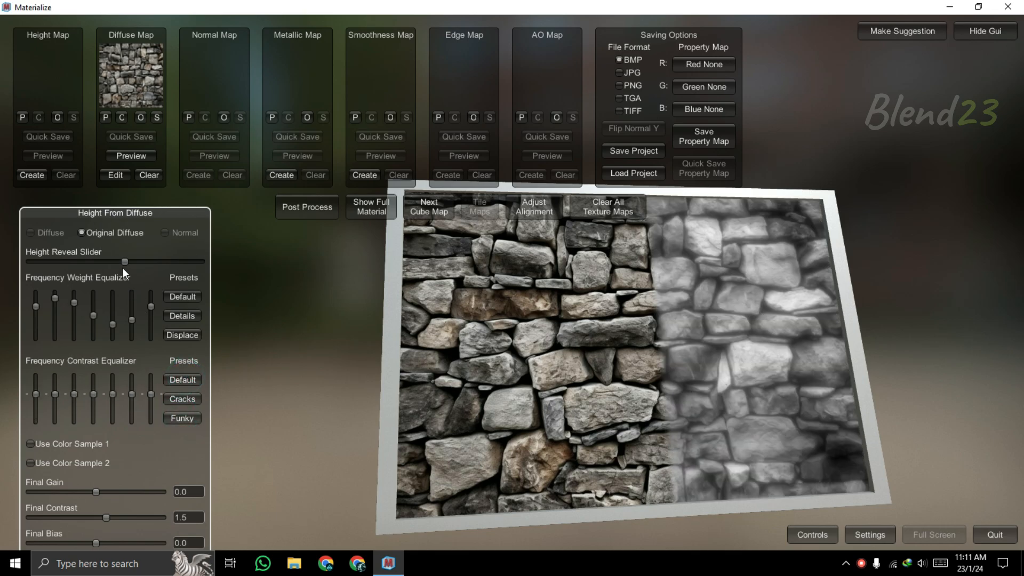
mouse_move(127, 210)
mouse_down()
mouse_move(121, 143)
mouse_move(130, 207)
mouse_up()
click(149, 504)
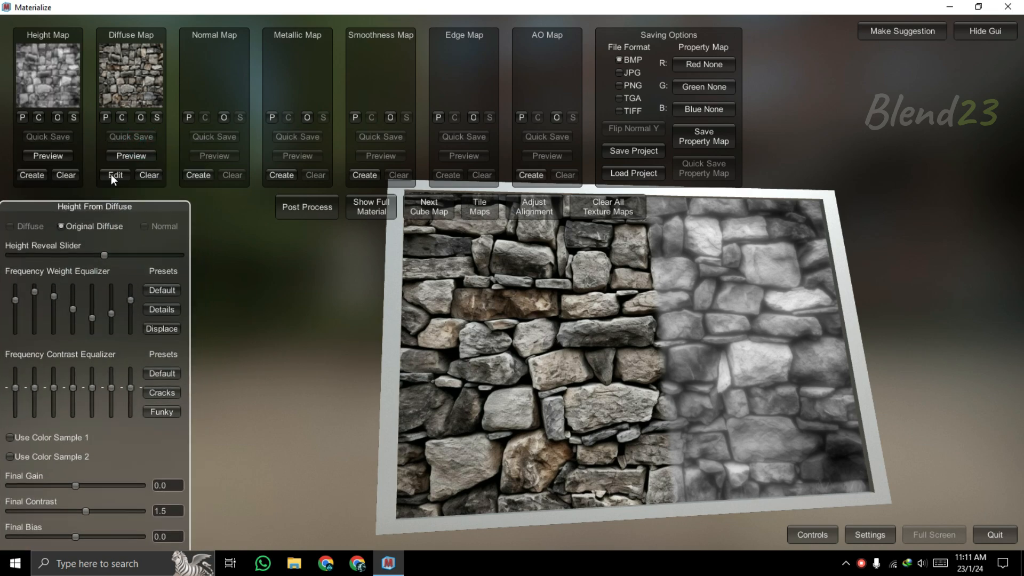
- Create the normal map from the height map using the Default frequency equalizer preset
click(196, 176)
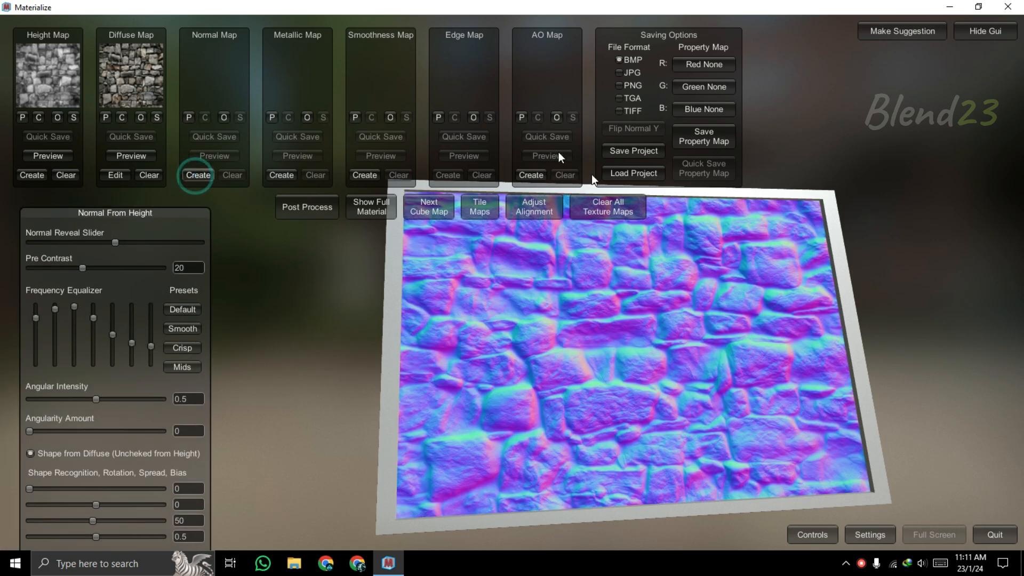
click(175, 309)
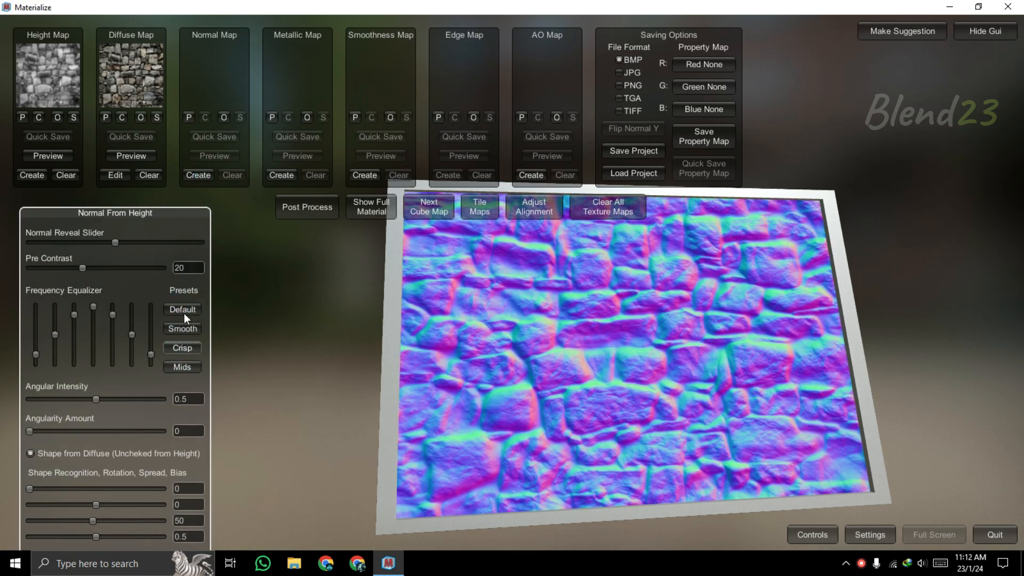
click(186, 308)
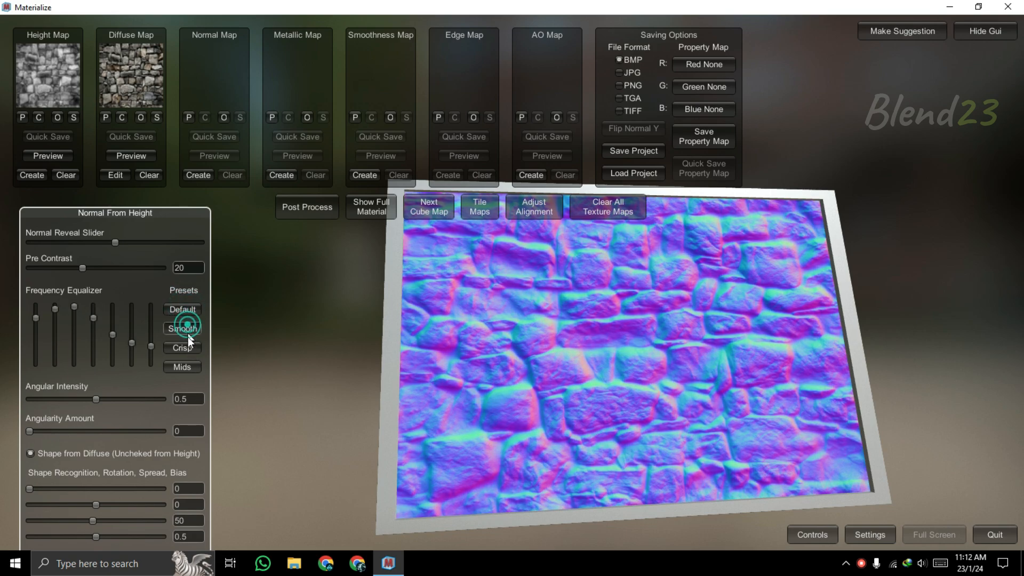
click(187, 363)
click(194, 308)
drag(144, 215, 133, 157)
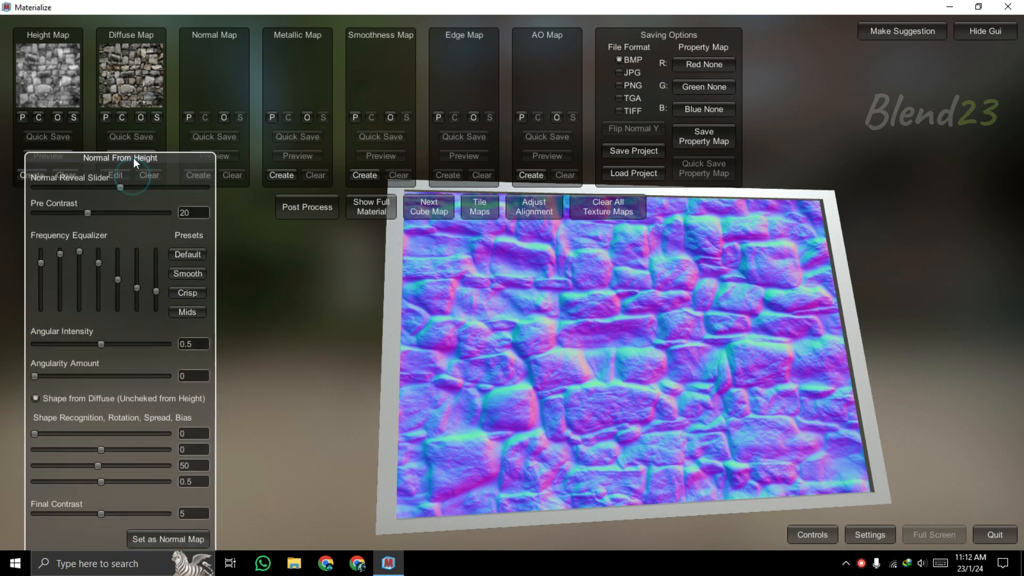
click(166, 538)
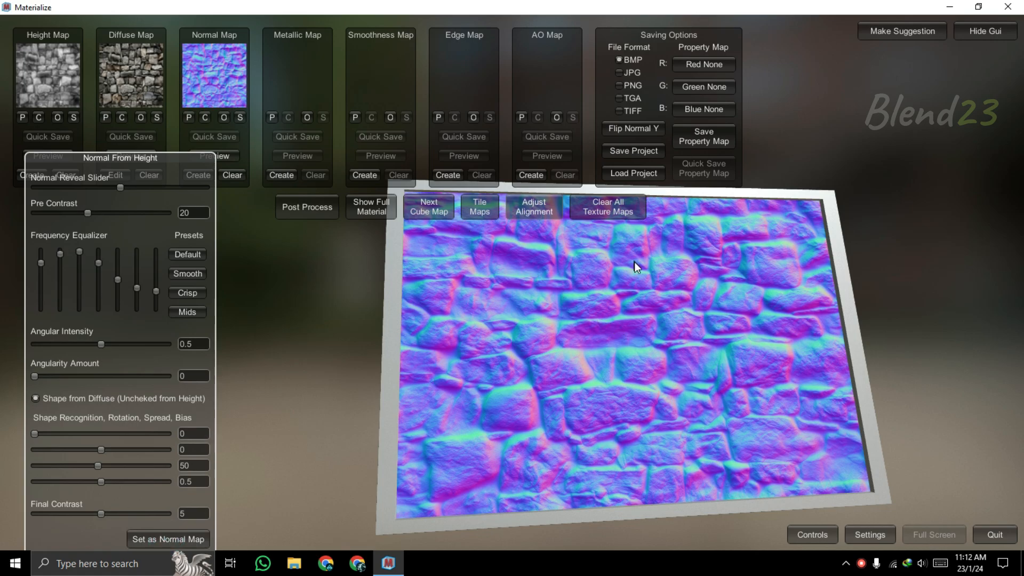
- Show the full material on the preview plane and examine its stone relief up close
click(385, 207)
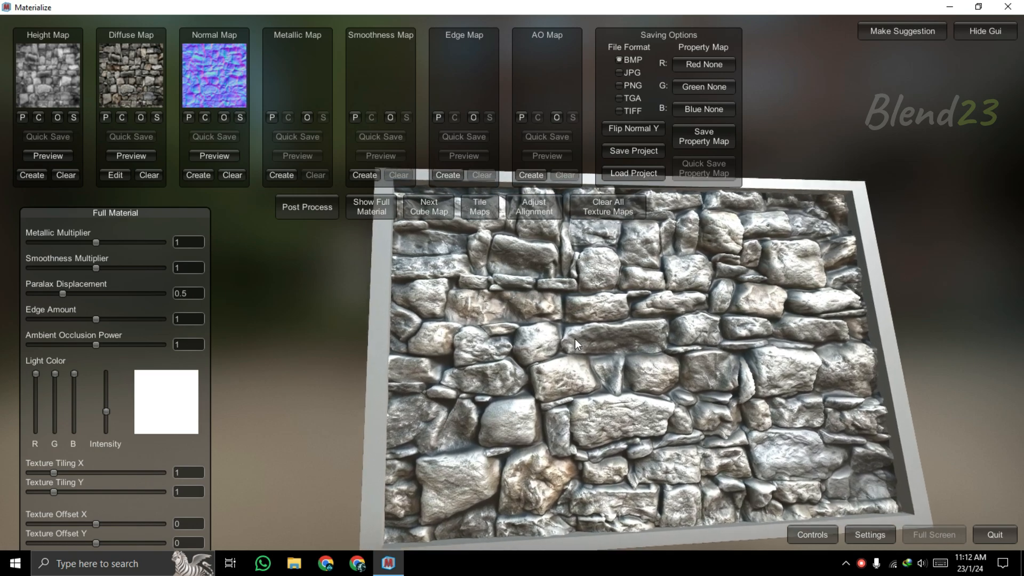
scroll(575, 338, down, 1)
scroll(575, 339, up, 3)
middle_drag(555, 320, 533, 313)
right_drag(533, 313, 556, 261)
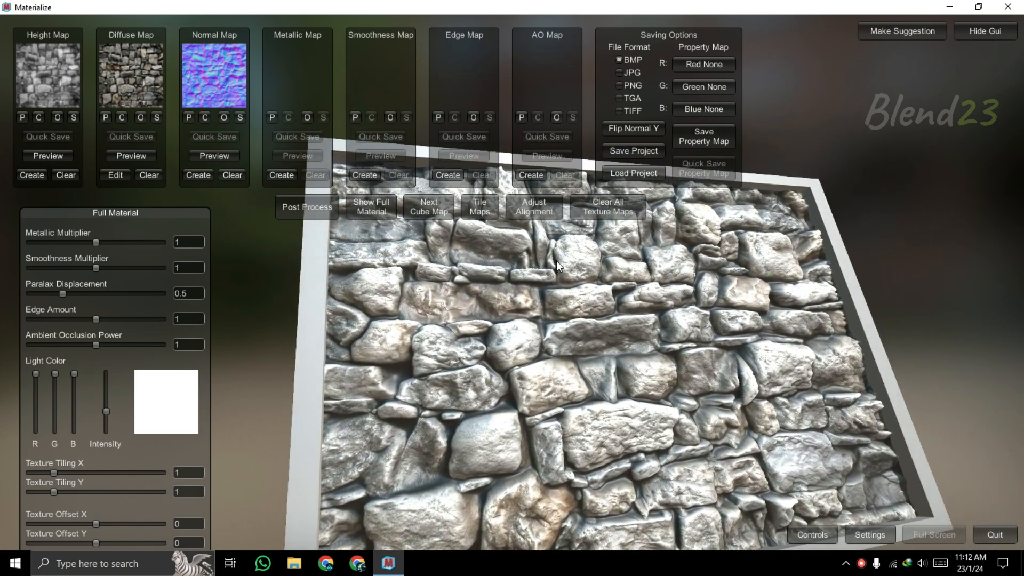
- Preview the full material on a cube with Edge Amount 1.0673 and Paralax Displacement 0.0096
drag(153, 216, 157, 165)
click(91, 491)
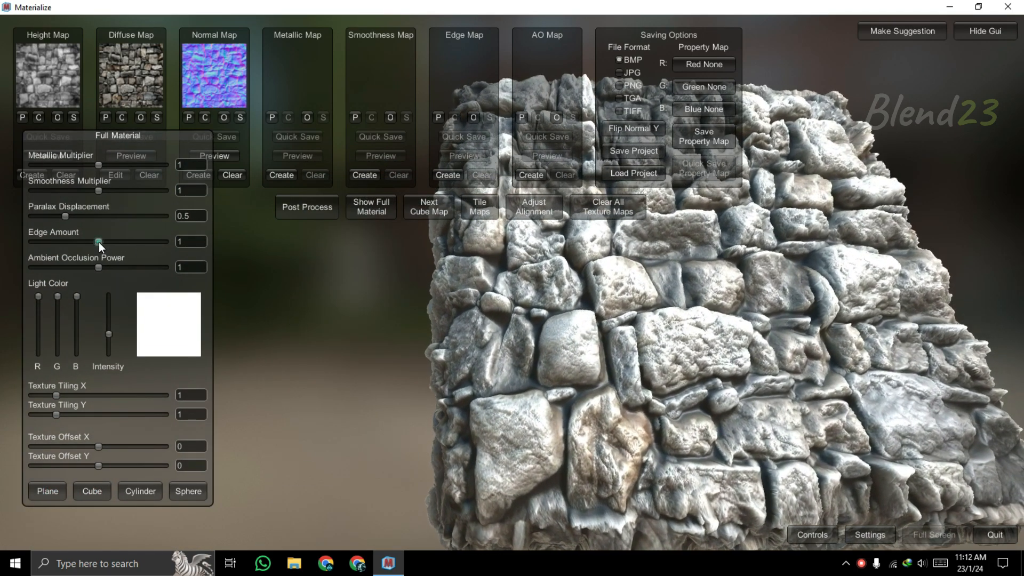
drag(98, 243, 32, 207)
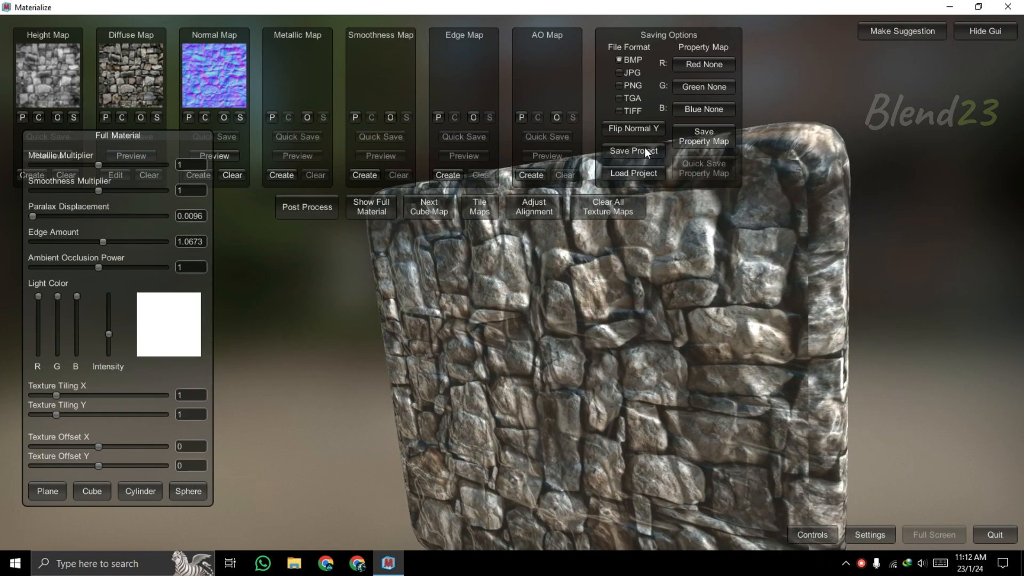
- Start saving the project and create a new folder named Normal on the Desktop for it
click(646, 152)
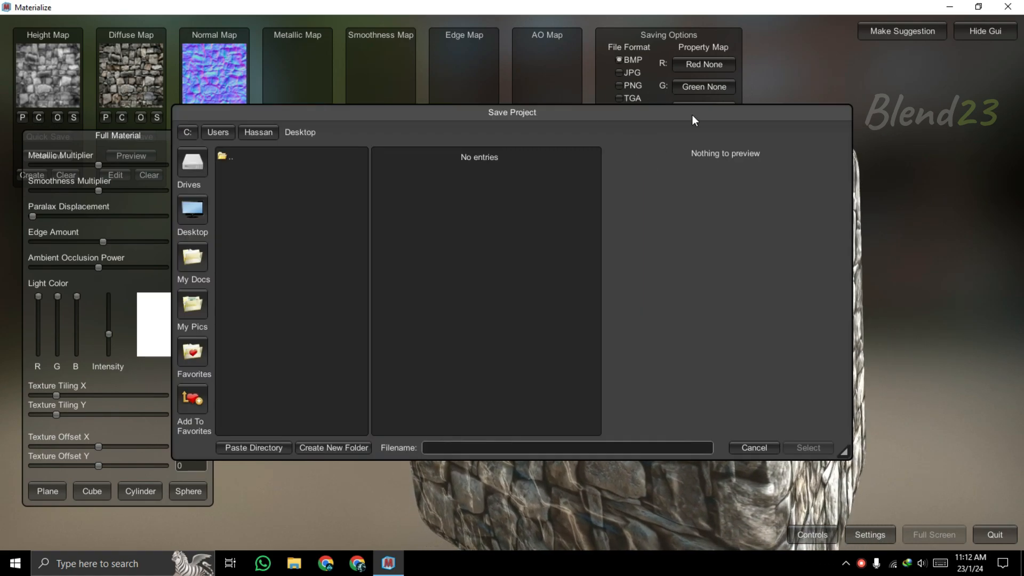
click(319, 449)
double_click(499, 274)
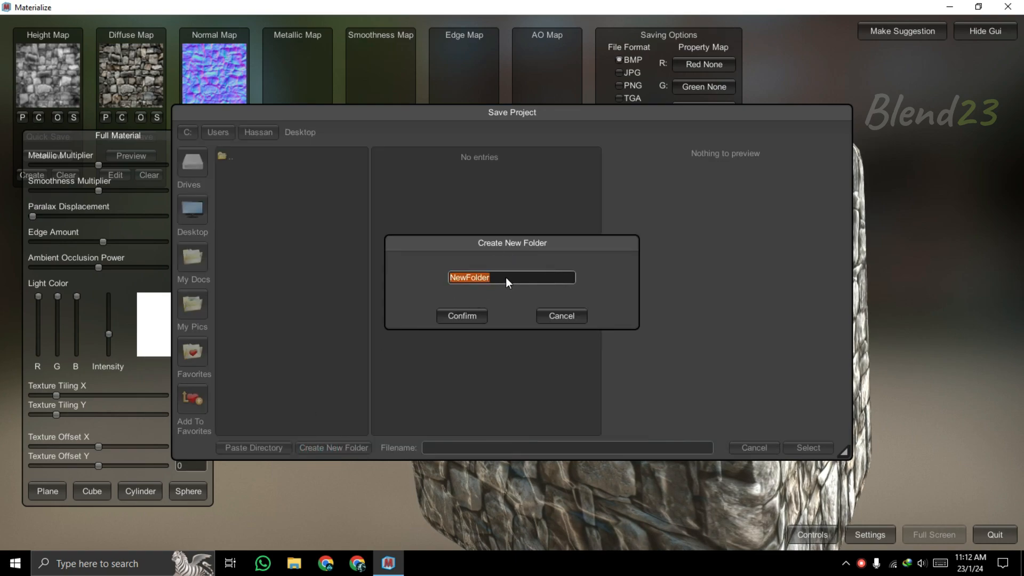
text(Normal)
click(465, 317)
- Save the project as Wall inside the Normal folder
double_click(252, 178)
click(477, 448)
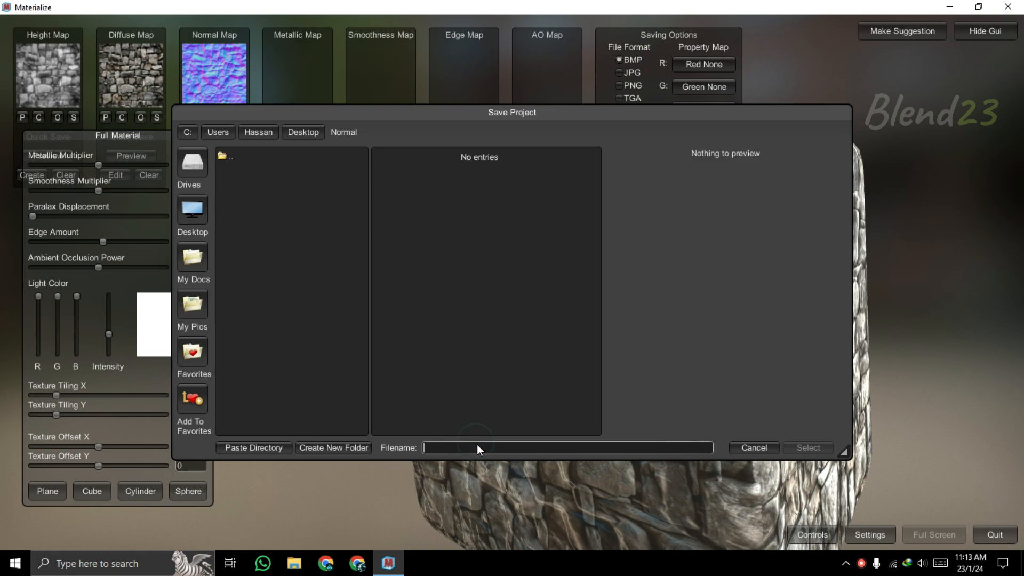
text(Wall)
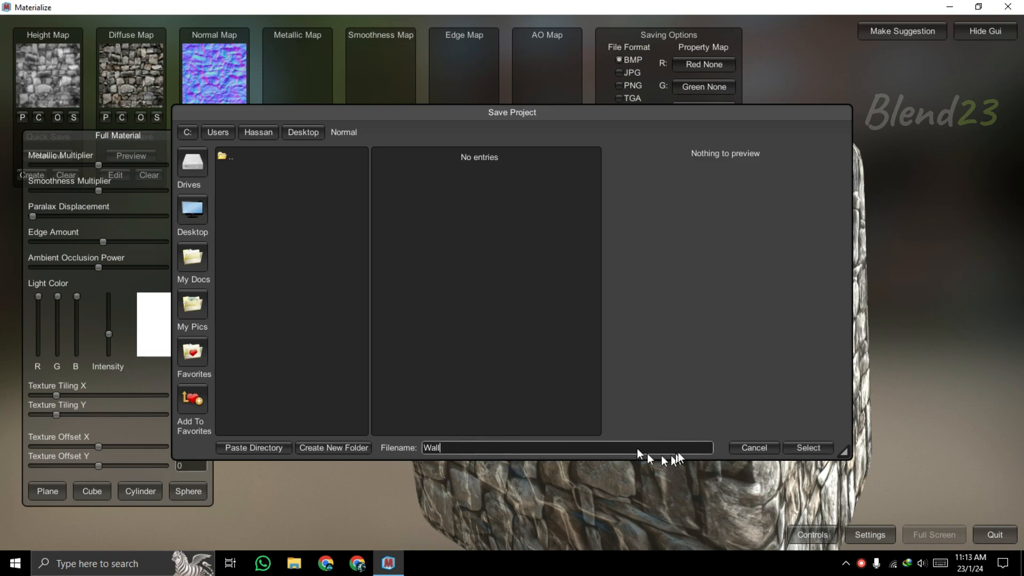
click(800, 446)
- Switch to the desktop's Normal folder and look through the exported Wall diffuse, height and normal images
click(950, 7)
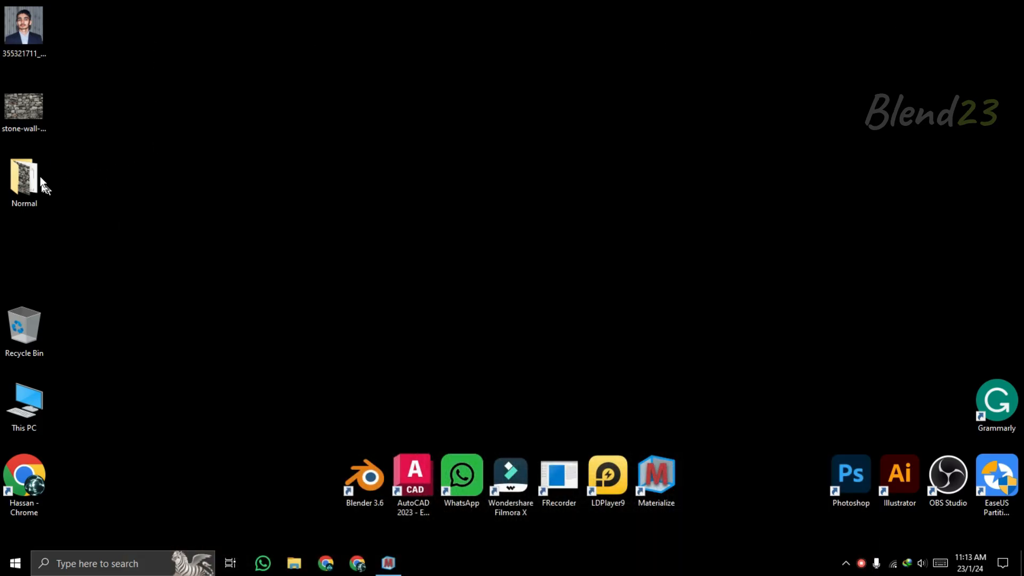
double_click(42, 184)
double_click(450, 246)
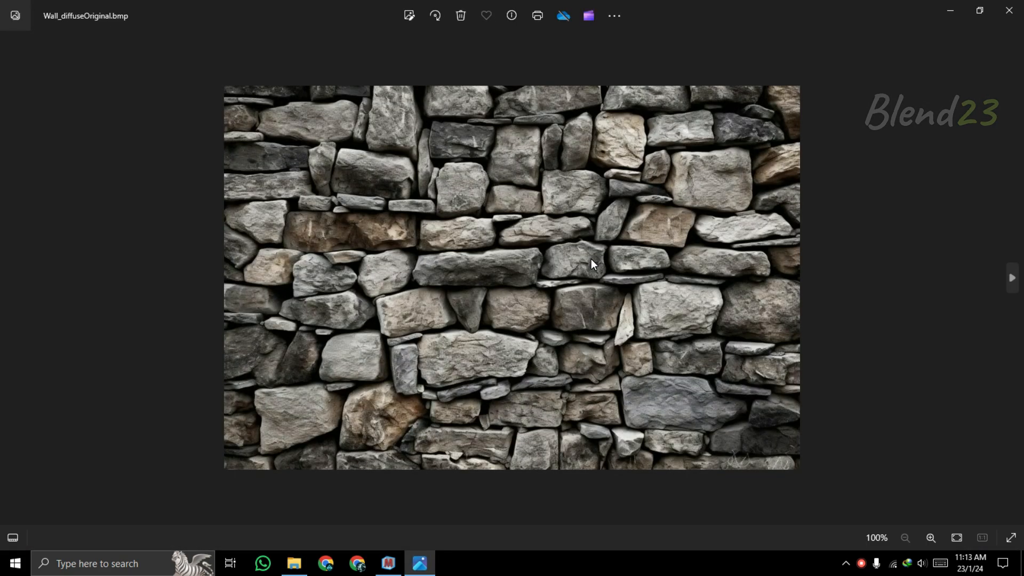
key(Right)
key(Right)
click(1009, 7)
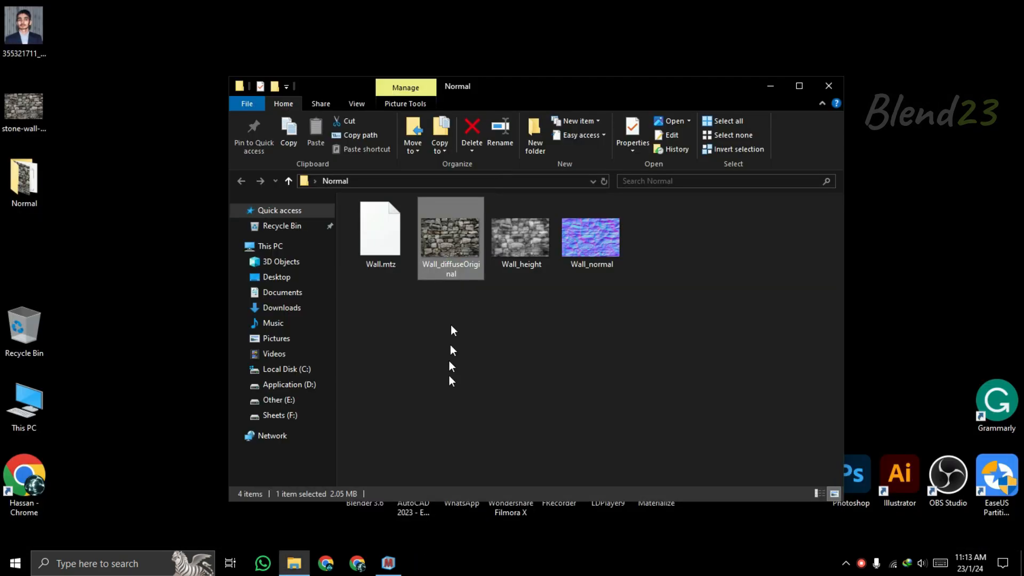
click(828, 86)
- Launch Blender 3.6, dismiss the splash screen and switch to the Shading workspace
double_click(368, 476)
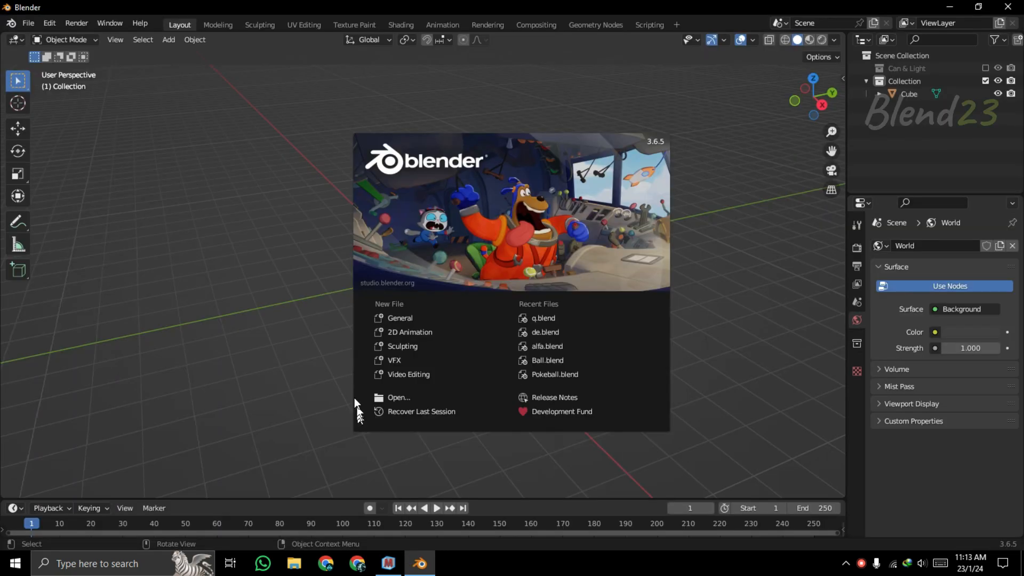
click(357, 411)
click(413, 30)
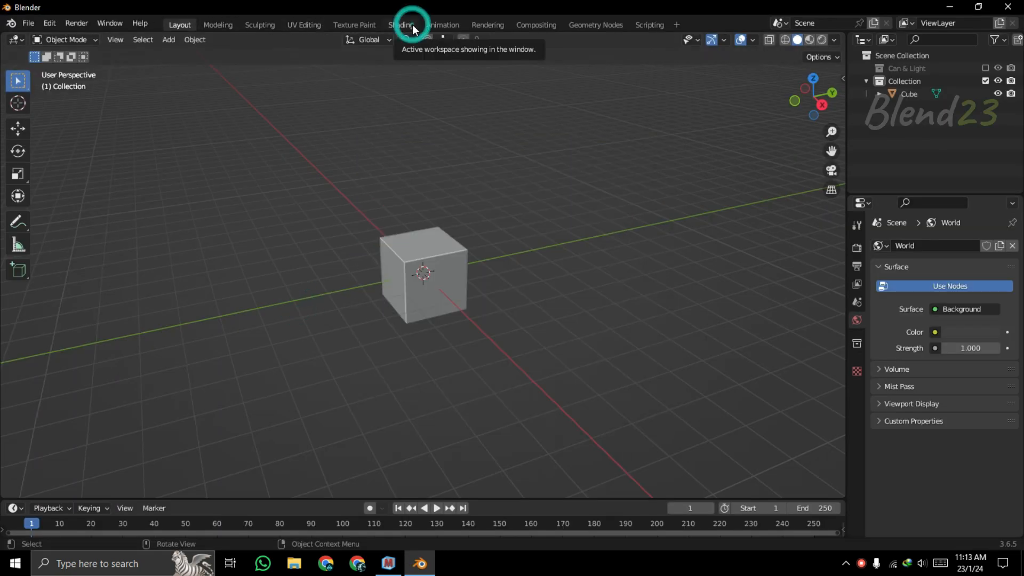
click(274, 469)
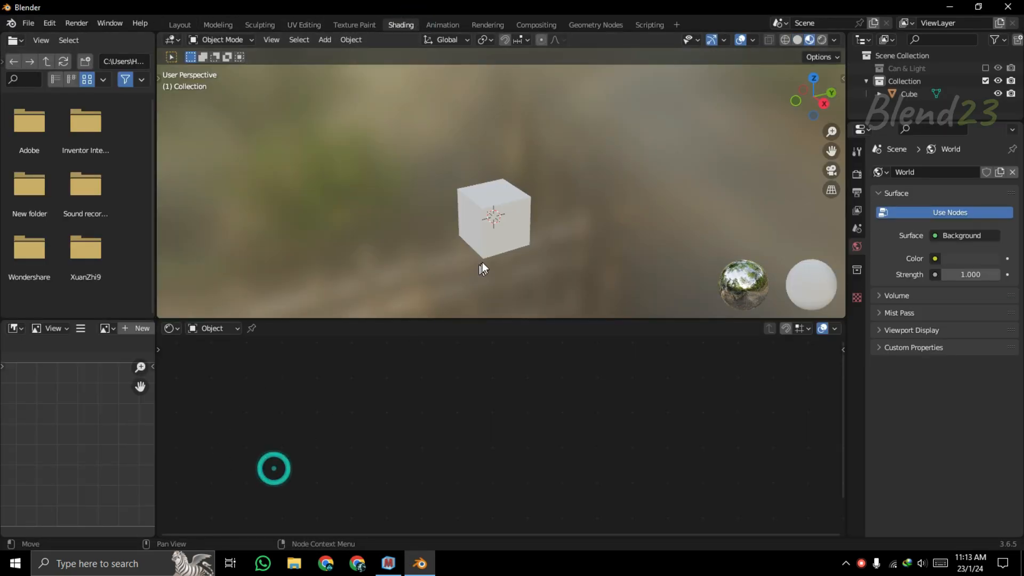
- Apply Principled Texture Setup to the cube's Principled BSDF node using all the Wall files in the Desktop's Normal folder
click(486, 243)
click(443, 359)
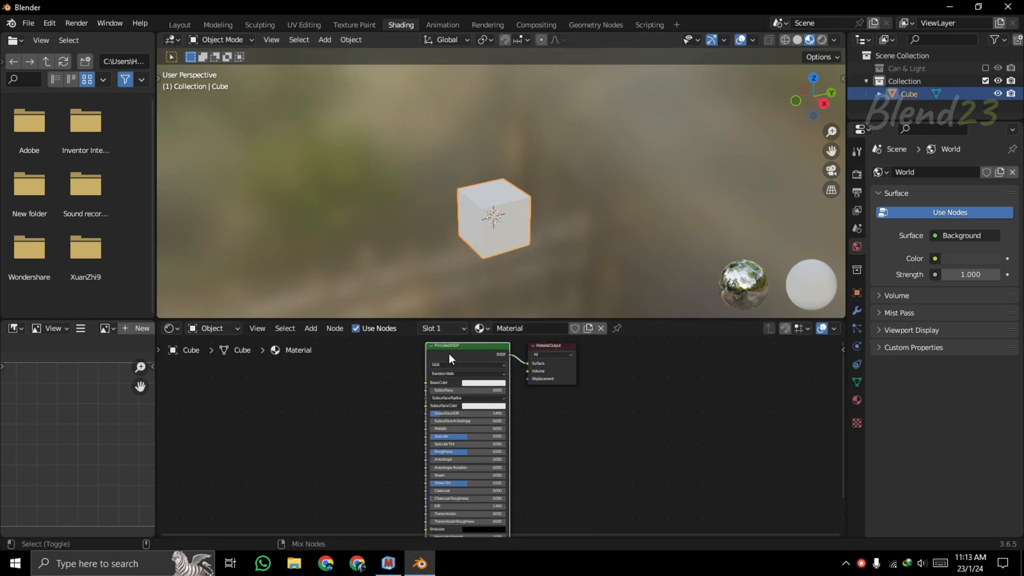
key(ctrl+shift+t)
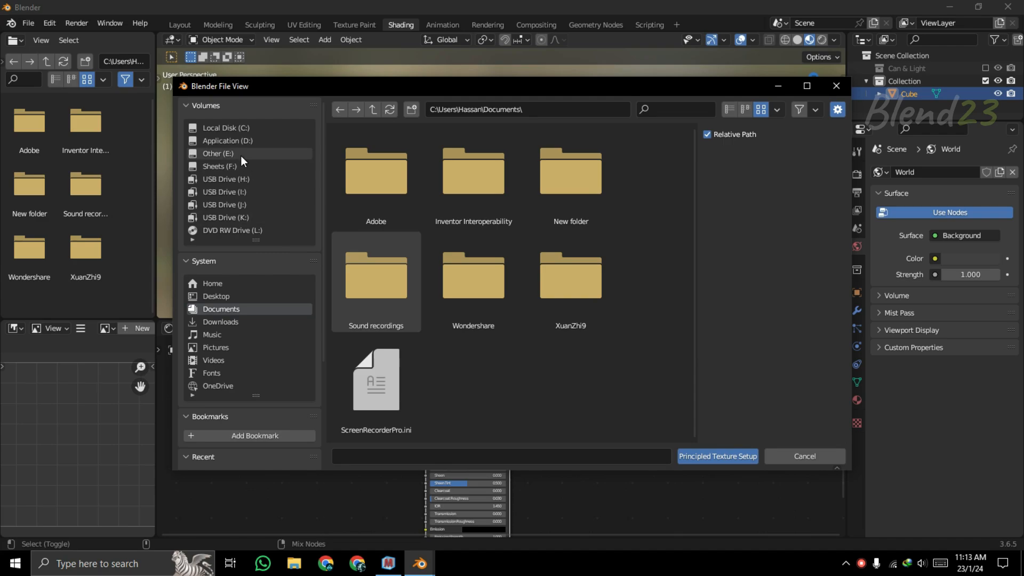
click(240, 154)
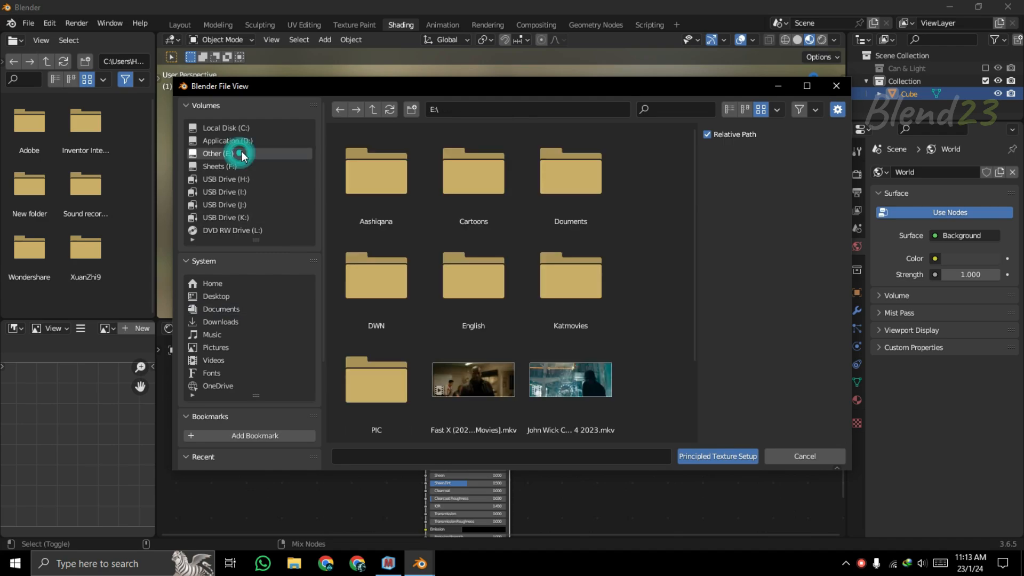
click(220, 296)
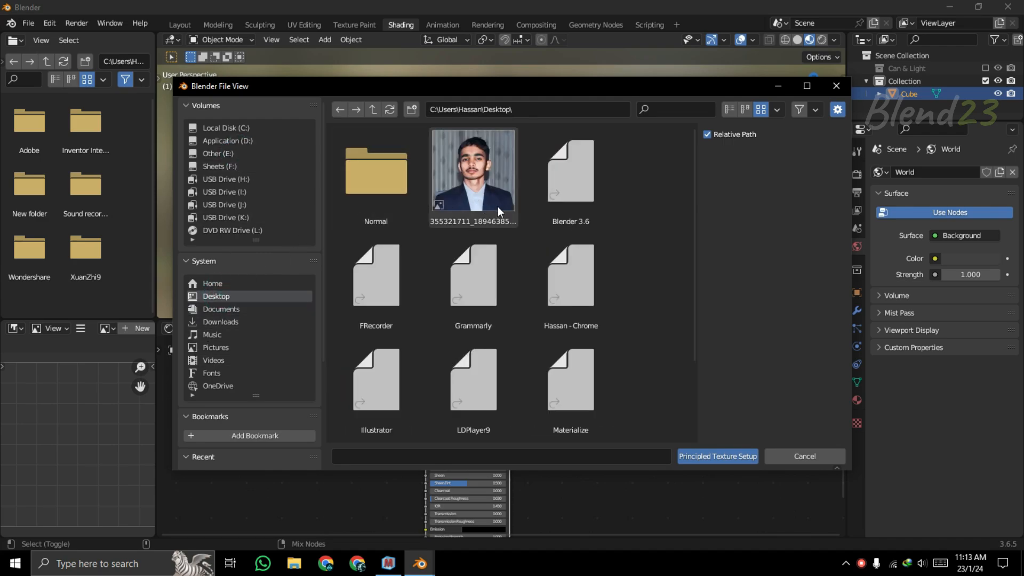
double_click(379, 178)
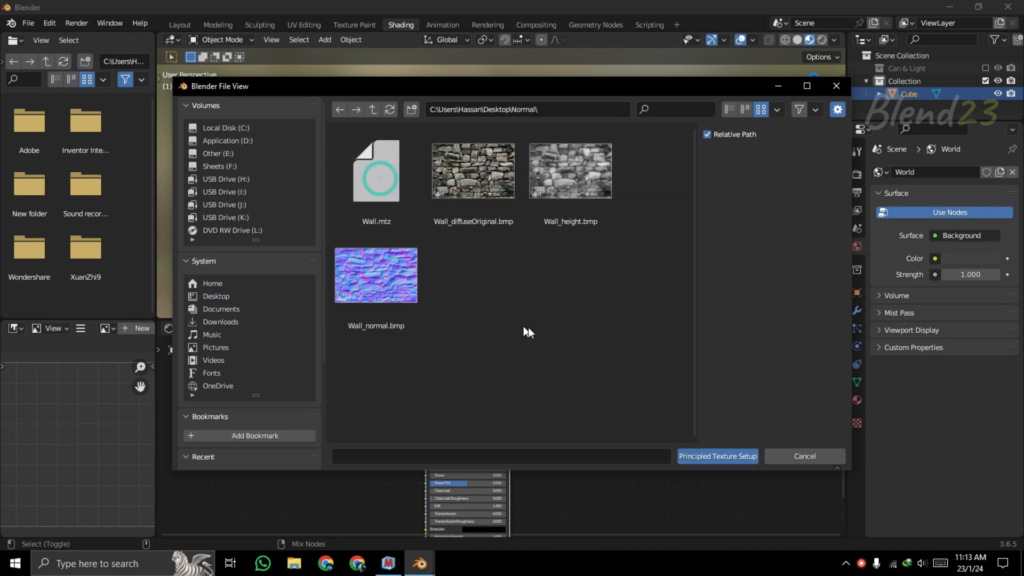
drag(421, 191, 368, 154)
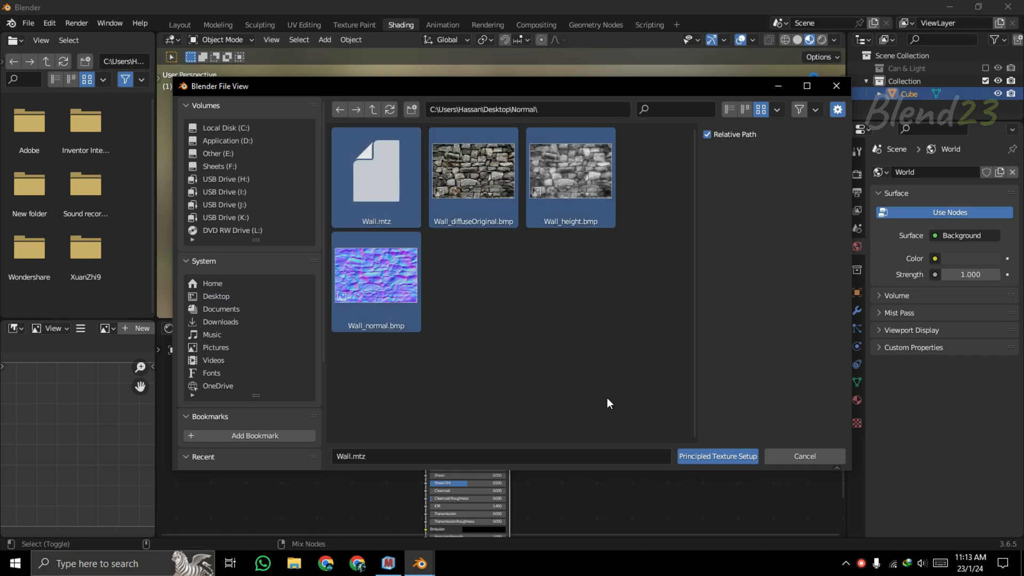
key(Return)
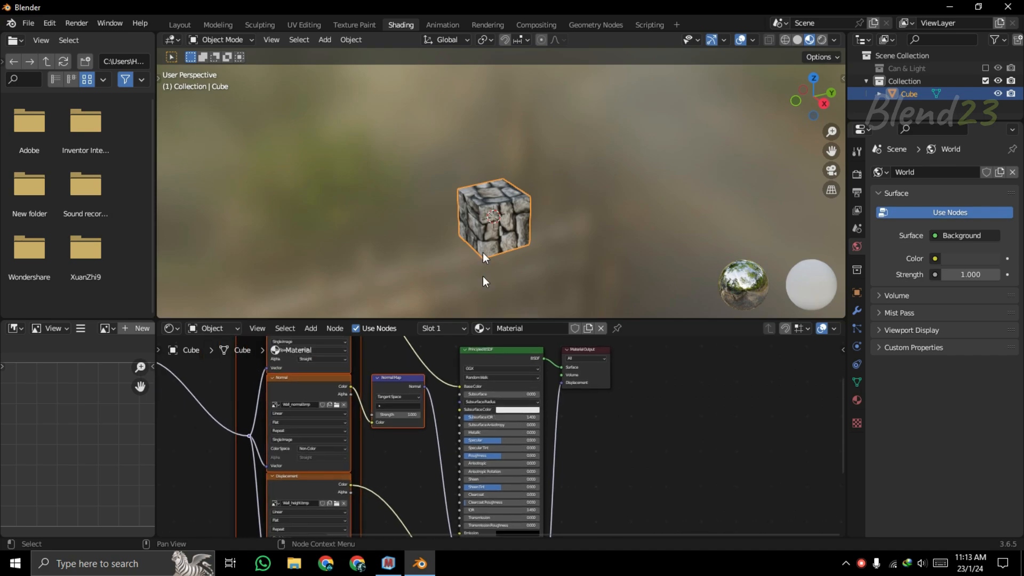
- Set the Mapping node's X, Y and Z scale to 5 and inspect the stone texture on the cube
scroll(497, 204, up, 8)
scroll(498, 203, down, 2)
shift+middle_drag(497, 213, 491, 96)
shift+middle_drag(377, 478, 711, 432)
scroll(494, 433, up, 6)
shift+middle_drag(469, 441, 528, 462)
scroll(529, 463, up, 3)
click(576, 431)
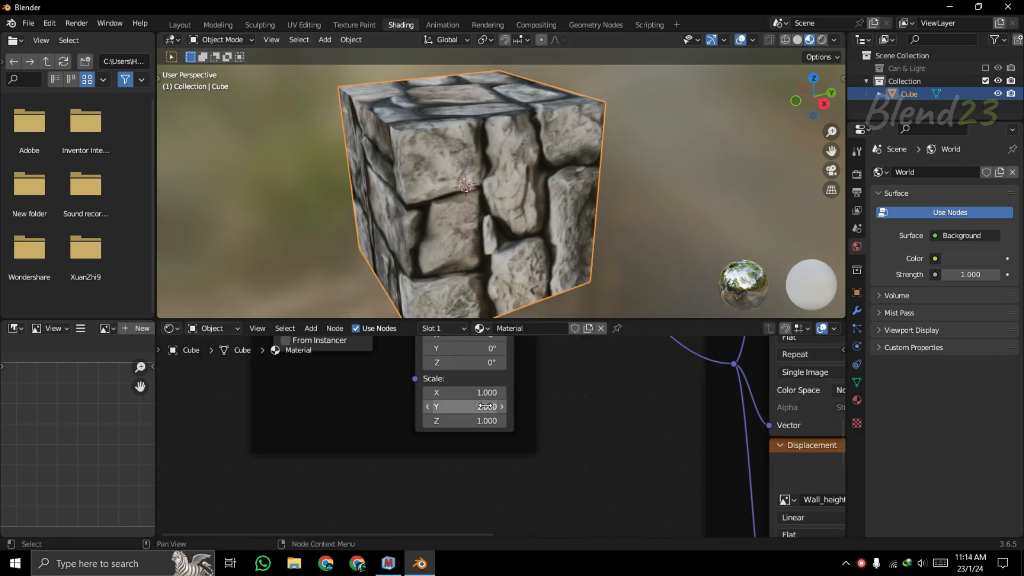
drag(474, 389, 474, 421)
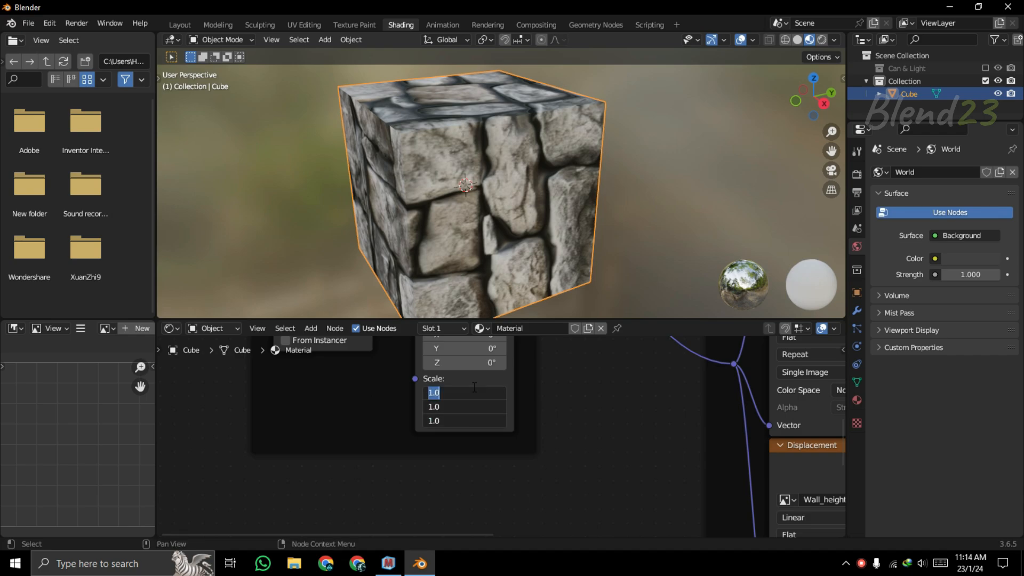
text(5)
key(Return)
scroll(498, 170, up, 4)
middle_drag(498, 171, 587, 240)
scroll(466, 144, down, 2)
scroll(467, 145, up, 8)
scroll(468, 145, down, 6)
shift+middle_drag(468, 145, 642, 141)
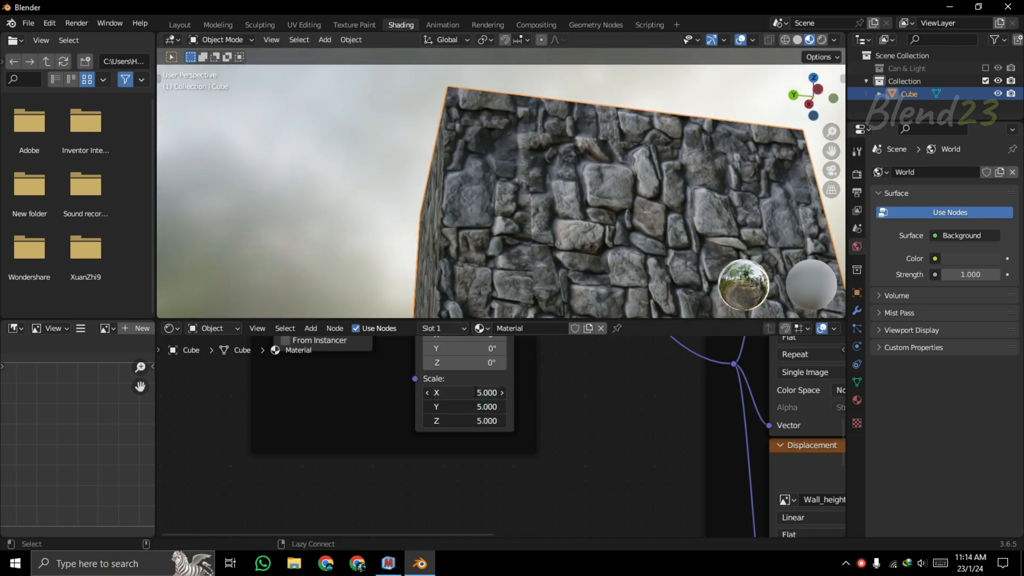
- Set the Mapping node's X, Y and Z scale to 2 and check the cube and its node setup
drag(476, 392, 476, 421)
text(2)
key(Return)
scroll(506, 230, down, 4)
middle_drag(513, 232, 547, 278)
middle_drag(677, 442, 423, 402)
scroll(500, 435, down, 6)
middle_drag(616, 443, 501, 501)
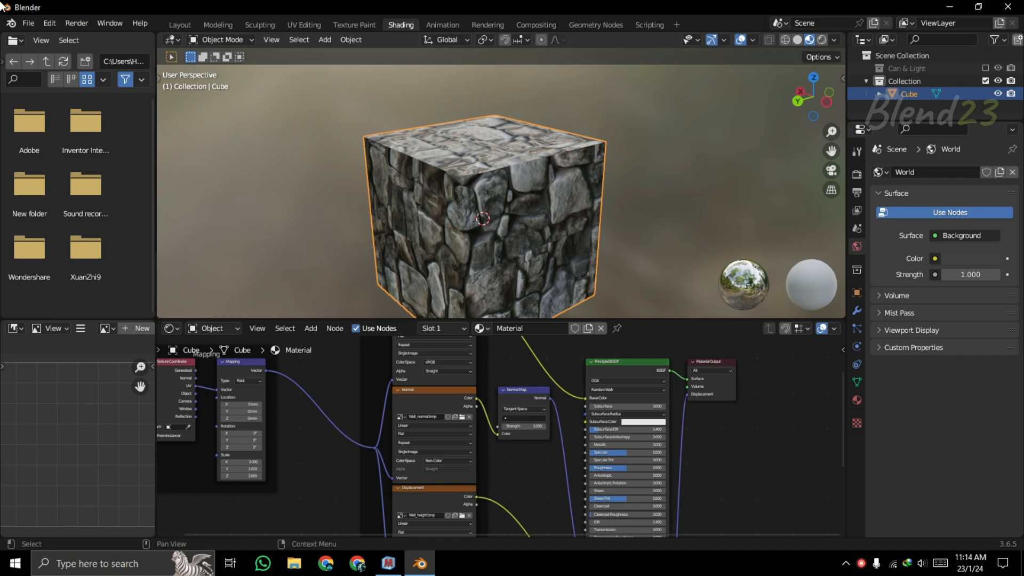
- Close Blender and switch back to Materialize
click(1008, 6)
click(560, 304)
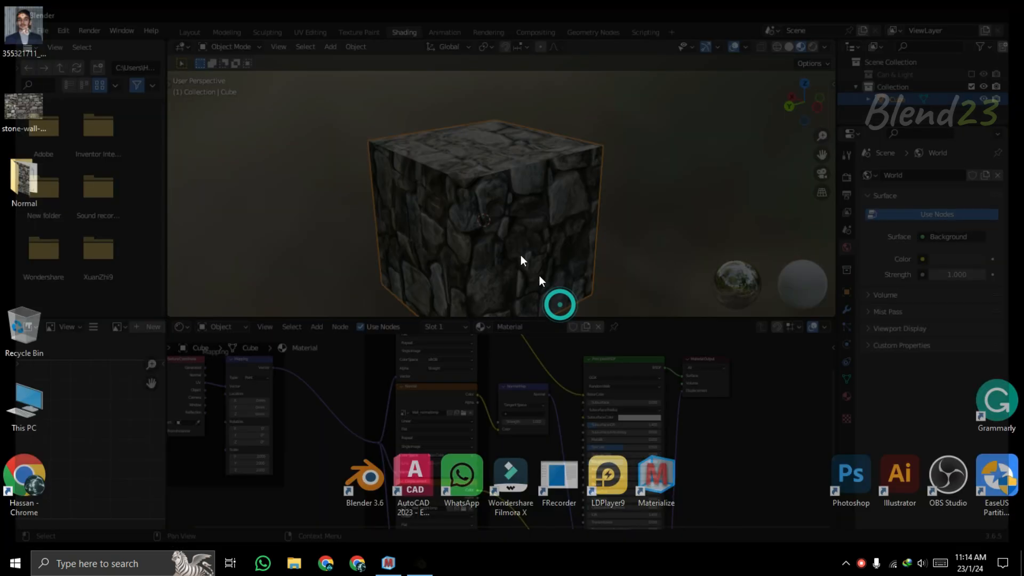
click(388, 563)
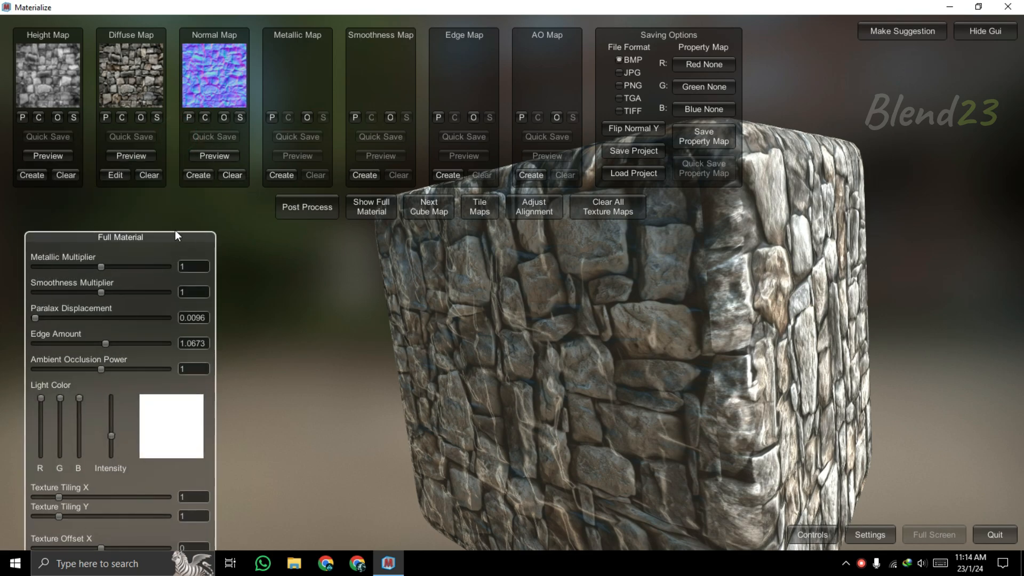
- Clear the stone wall's normal, diffuse and height maps
click(226, 175)
click(147, 174)
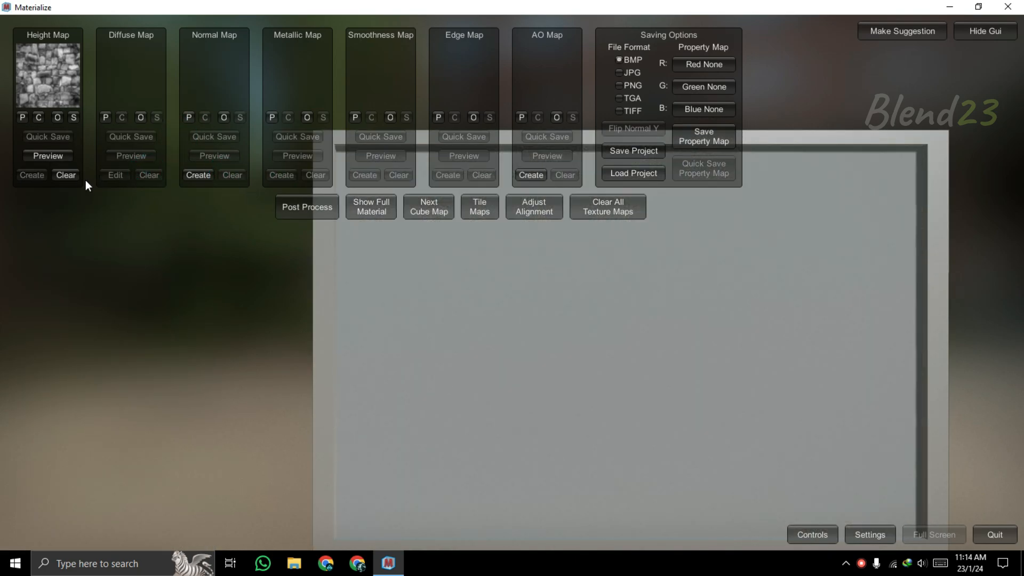
click(71, 177)
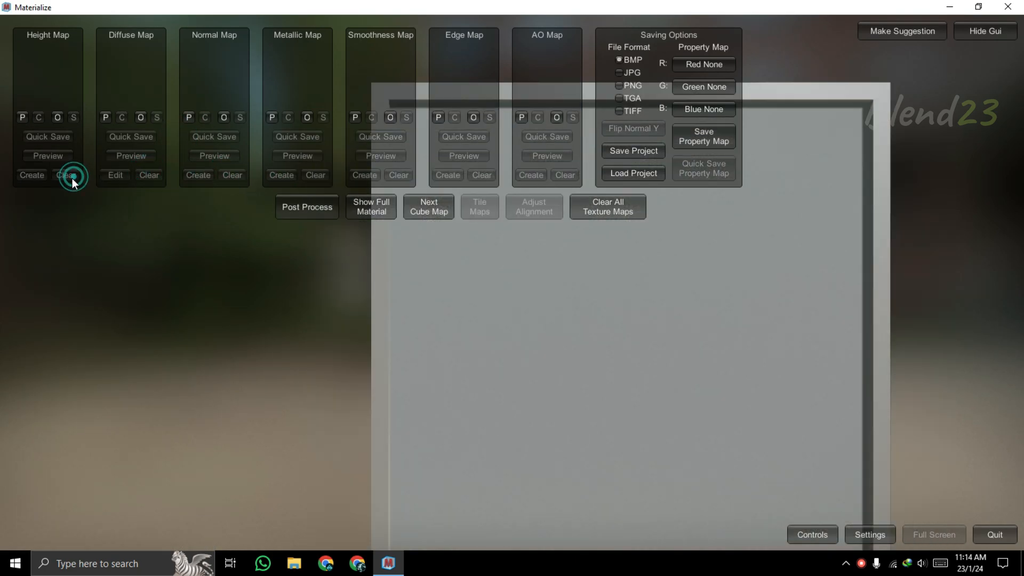
- Load the portrait photo from the Desktop as the diffuse map
click(139, 118)
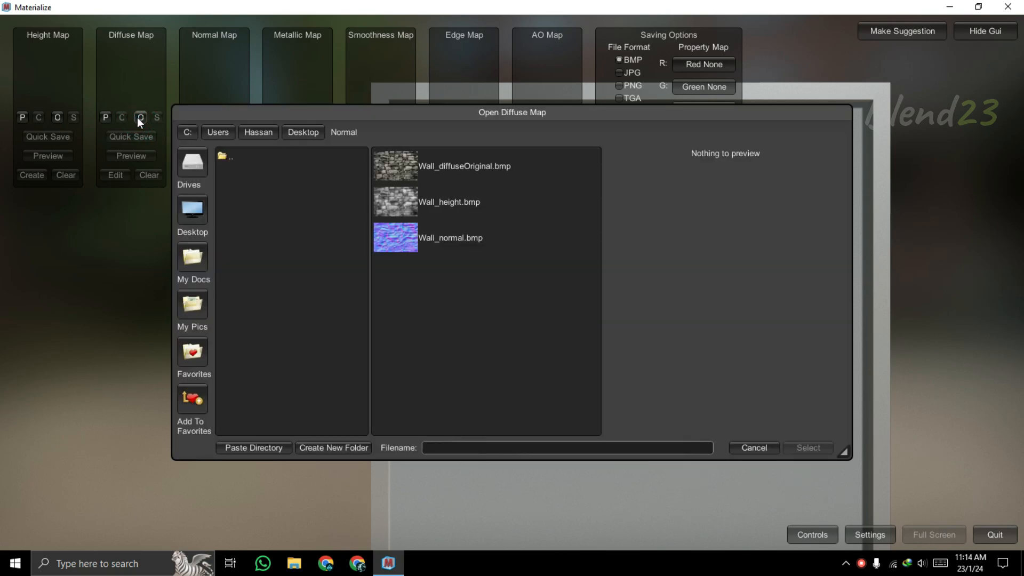
click(192, 164)
click(191, 207)
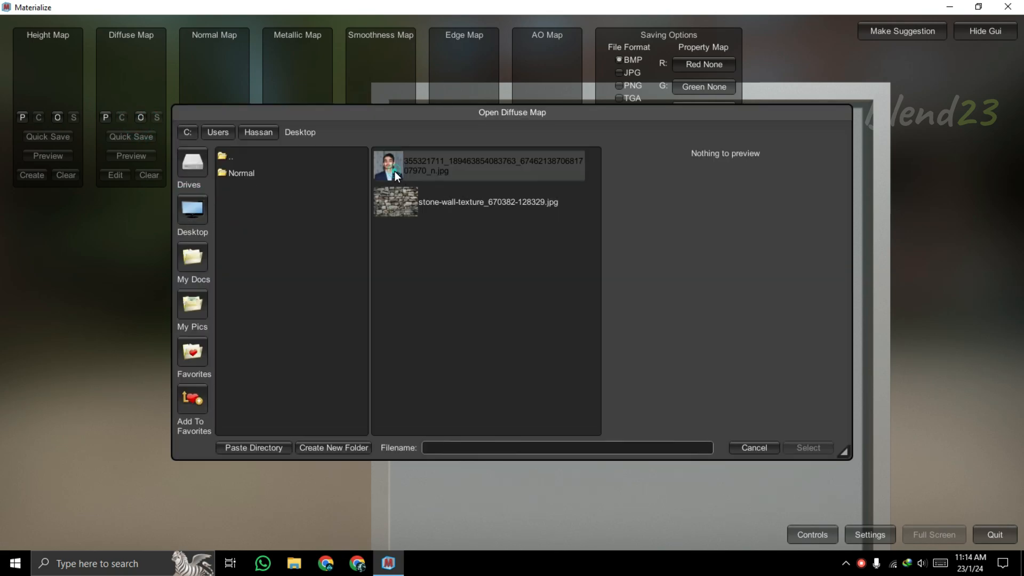
click(394, 171)
double_click(395, 166)
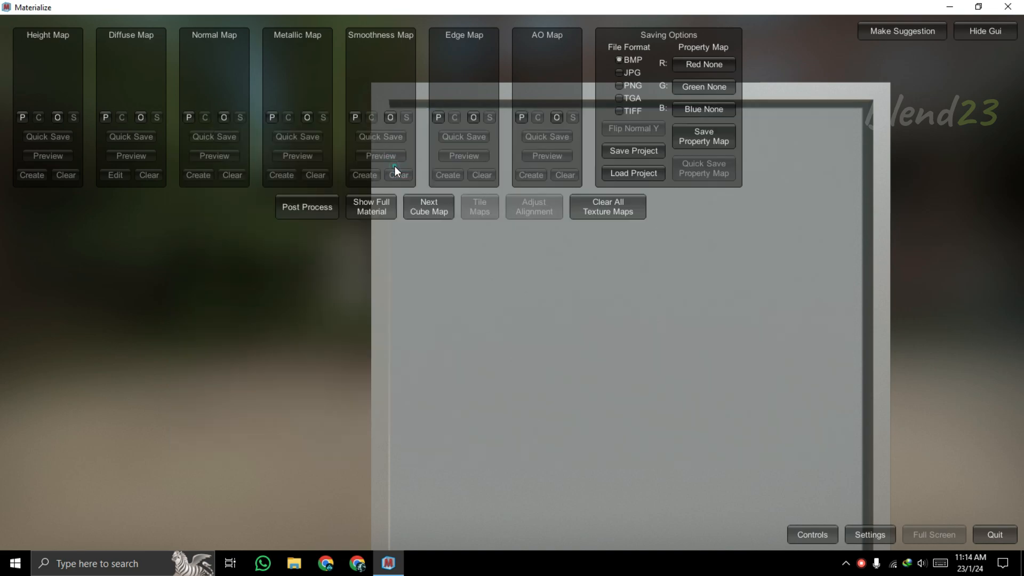
drag(591, 354, 2, 186)
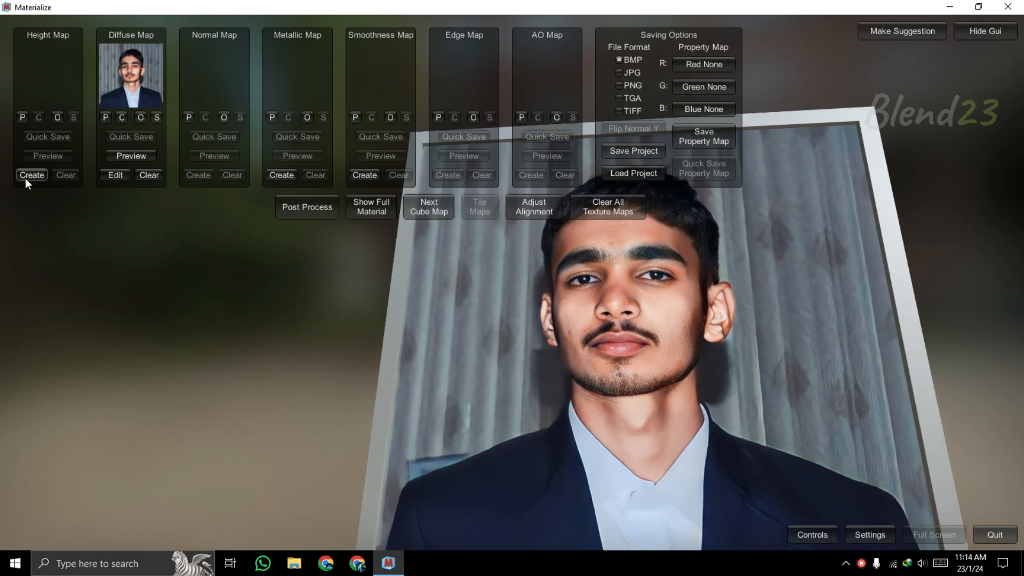
- Generate the portrait's height map from the original diffuse with the Details frequency weight and Default frequency contrast presets
click(25, 176)
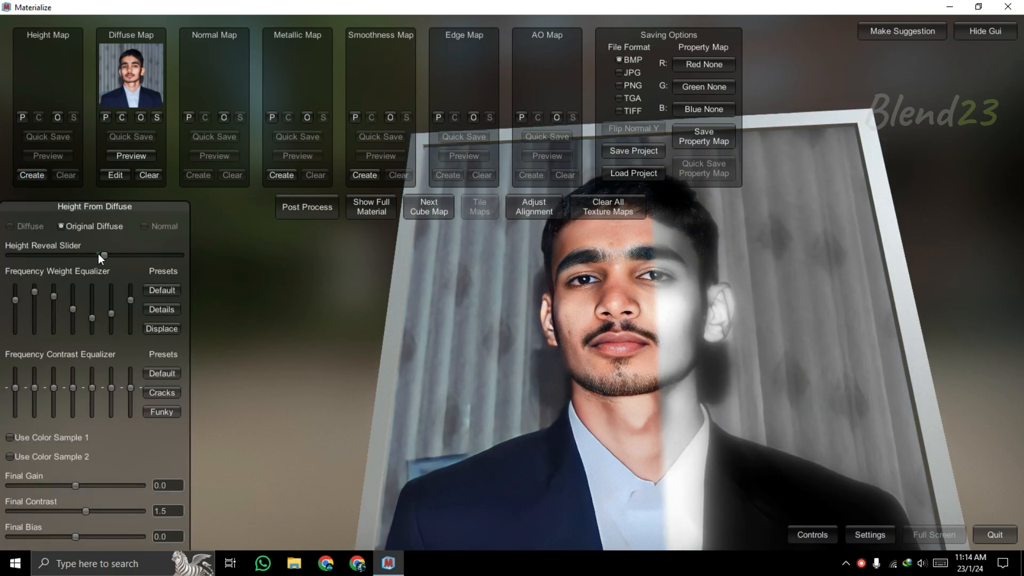
mouse_move(99, 254)
mouse_down()
mouse_move(72, 252)
mouse_move(92, 254)
mouse_up()
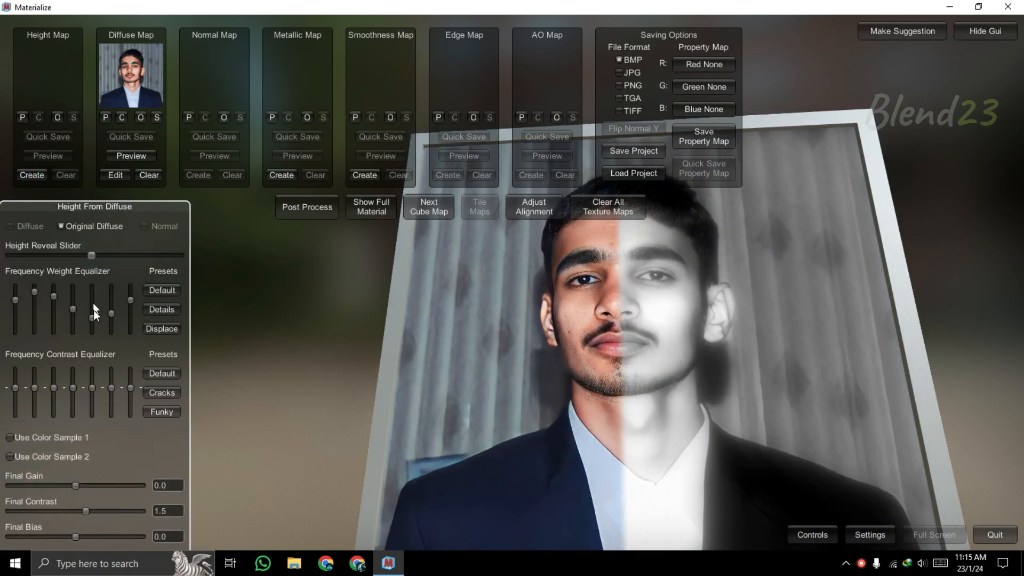
click(155, 292)
click(159, 308)
click(152, 414)
click(166, 373)
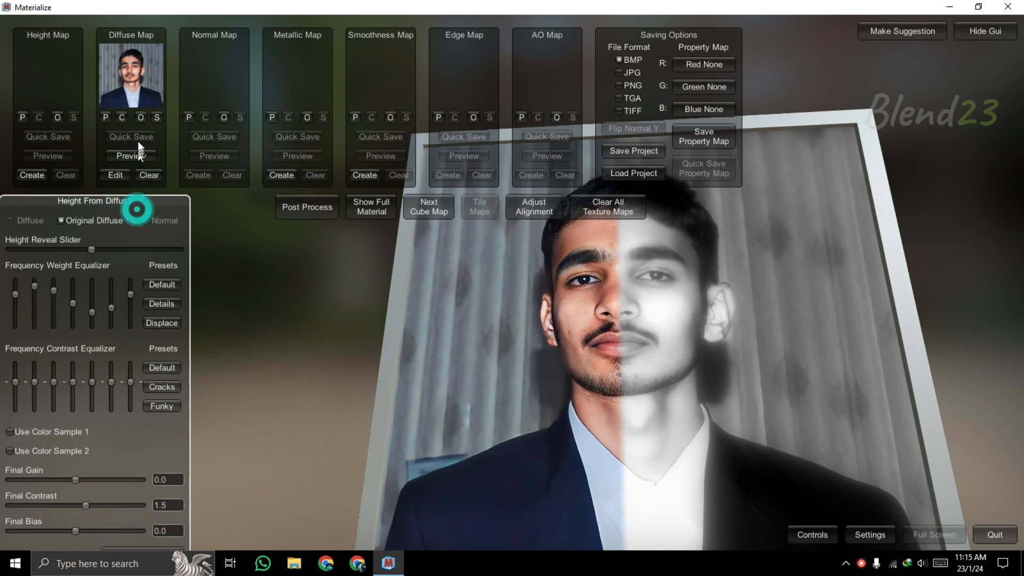
drag(137, 206, 102, 208)
click(142, 487)
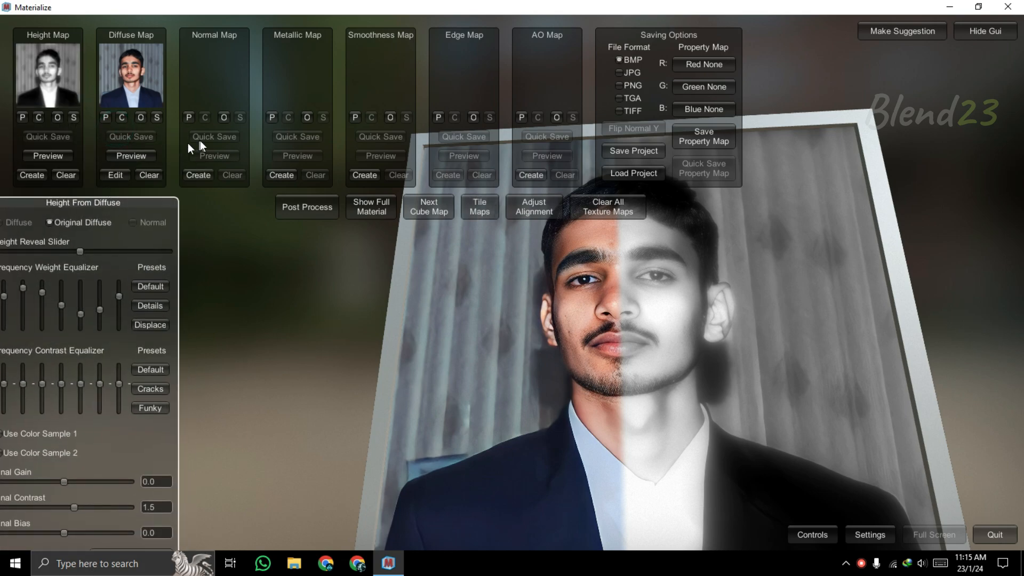
- Generate the portrait's normal map from height, compare the Default and Mids frequency presets, and set it using Mids
click(198, 174)
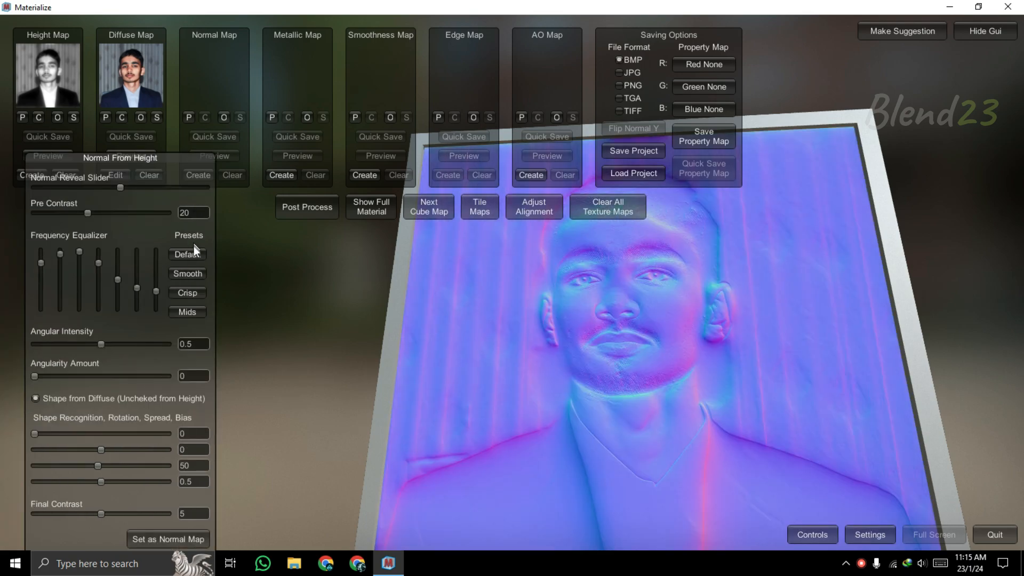
click(190, 254)
click(184, 312)
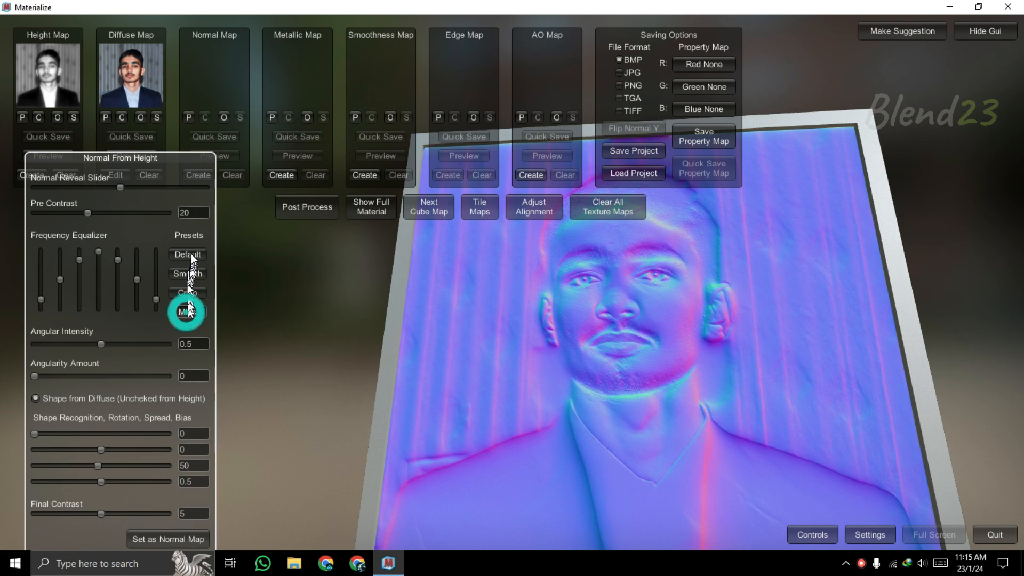
click(191, 254)
click(187, 313)
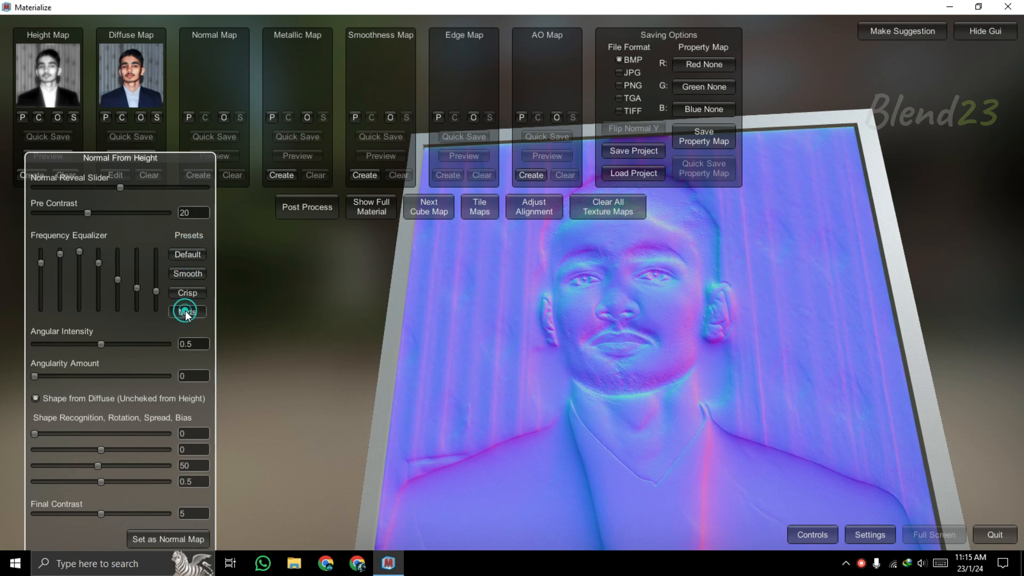
drag(159, 122, 160, 110)
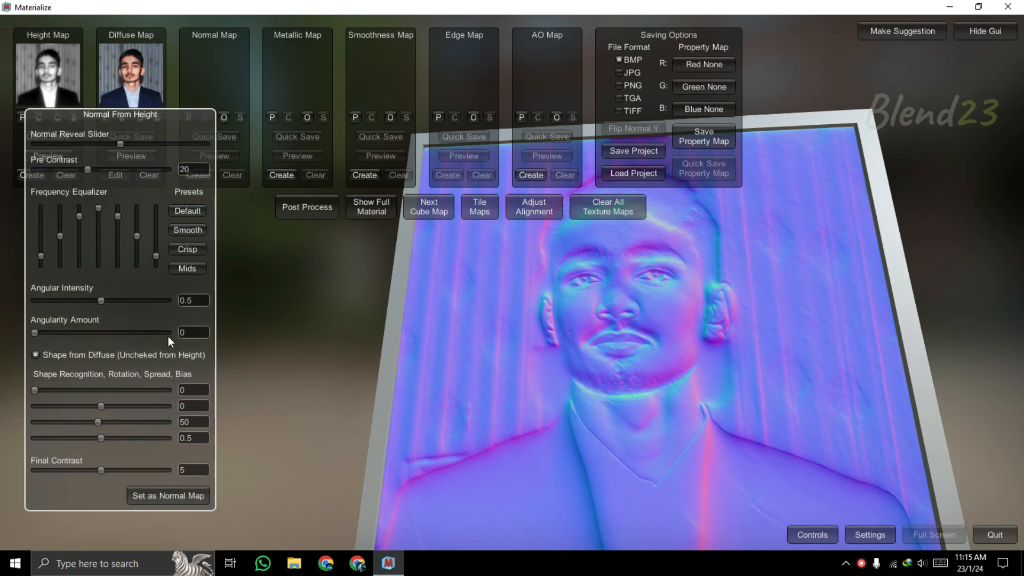
click(184, 496)
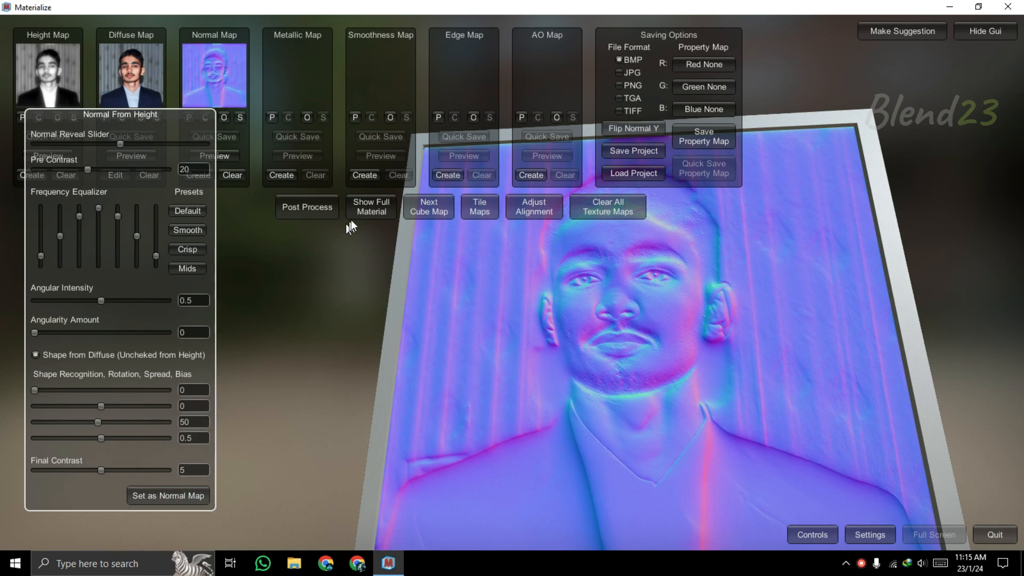
- Show the portrait's full material with a smoothness multiplier of 1.0096 and parallax displacement of 0, inspecting it from different angles
click(372, 208)
right_drag(664, 281, 627, 329)
mouse_move(99, 291)
mouse_down()
mouse_move(19, 292)
mouse_move(78, 292)
mouse_move(67, 315)
mouse_move(102, 316)
mouse_move(31, 318)
mouse_up()
click(100, 292)
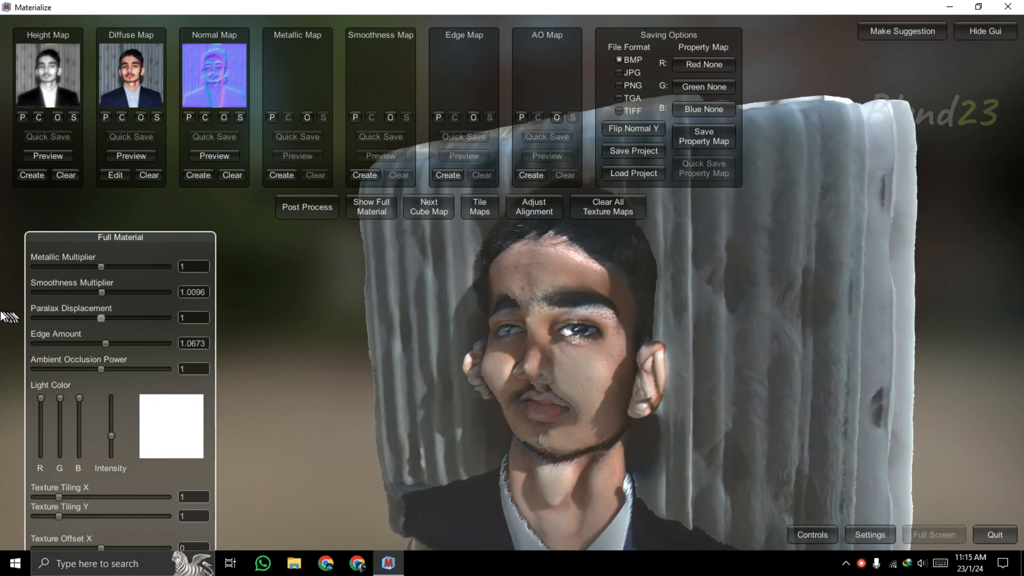
right_drag(596, 299, 616, 201)
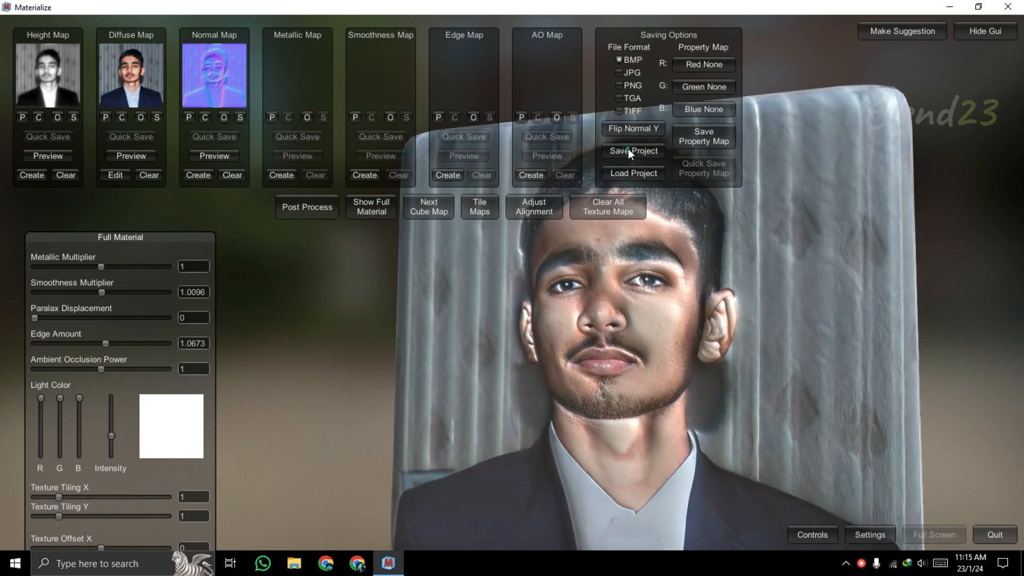
- Start saving the project and create a new folder named Me on the Desktop
click(643, 153)
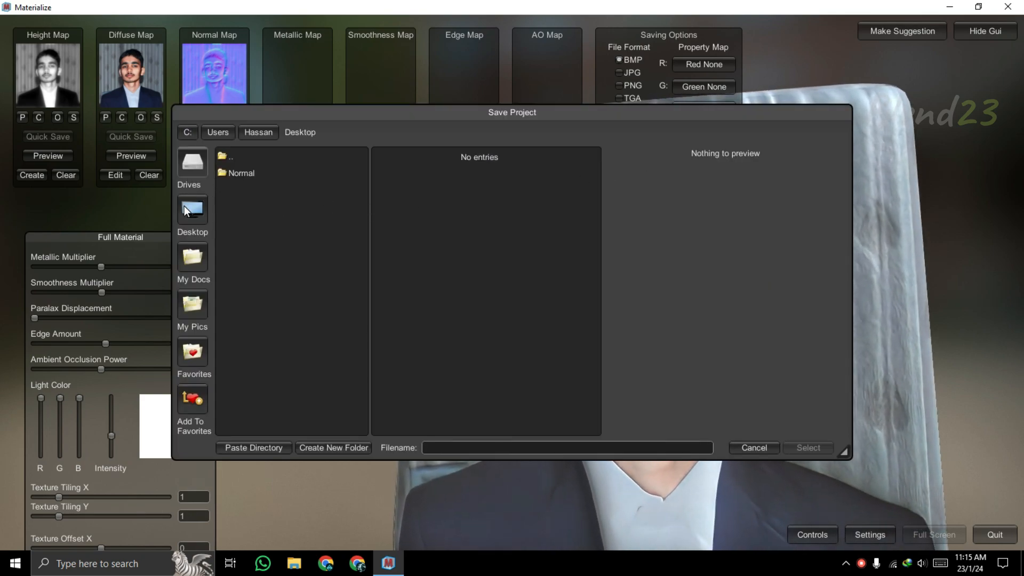
click(322, 448)
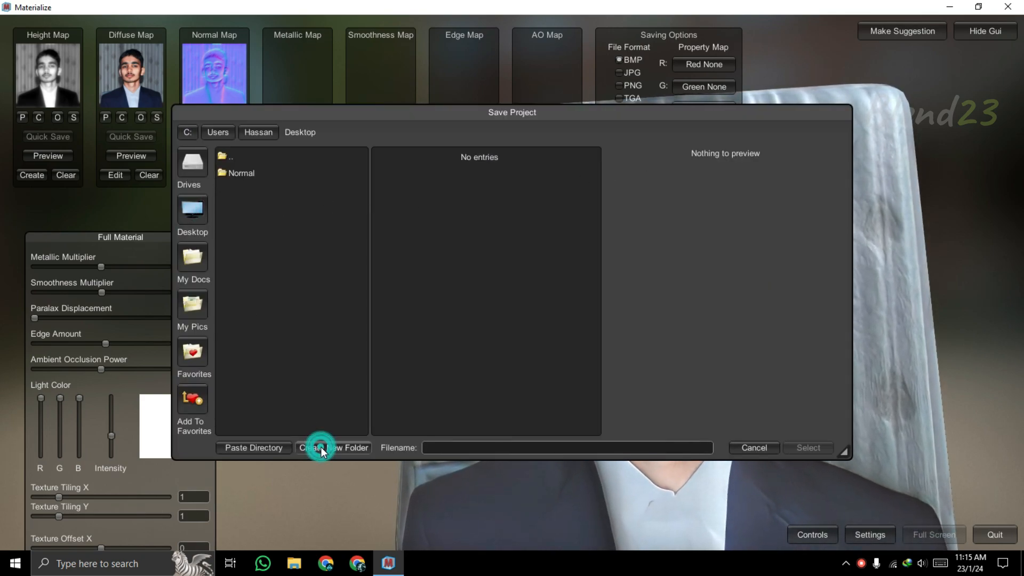
click(531, 279)
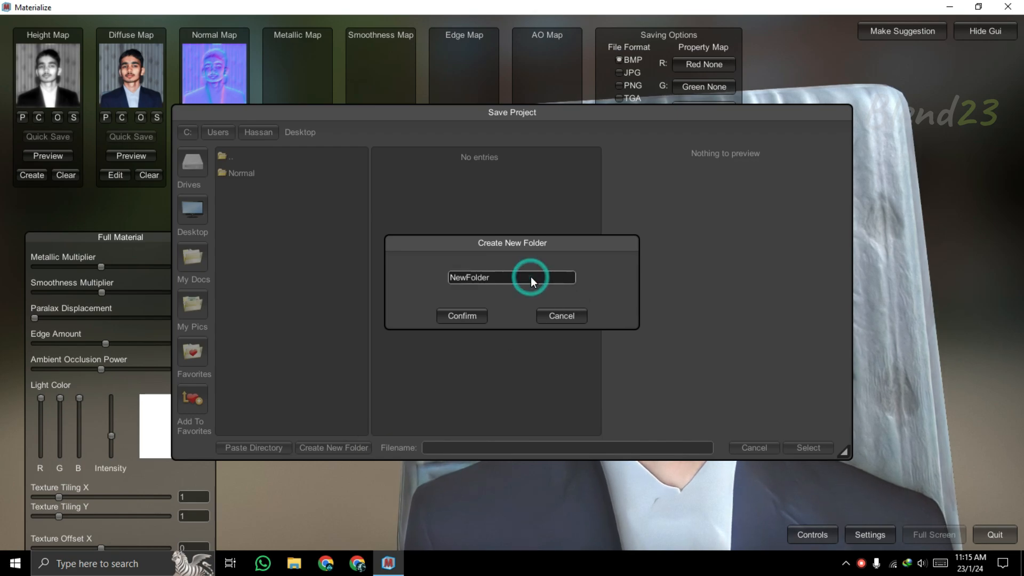
key(ctrl+a)
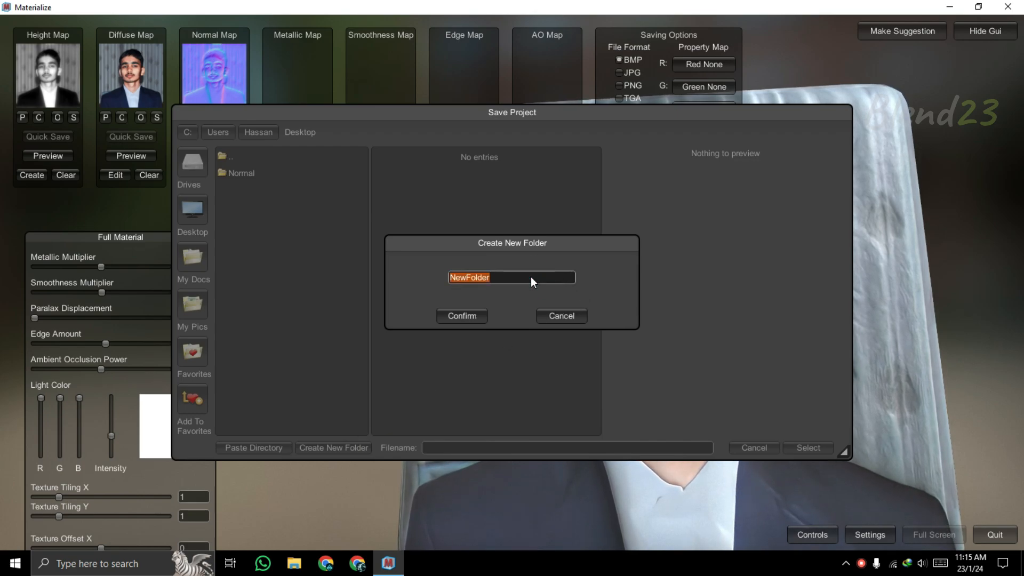
text(Me)
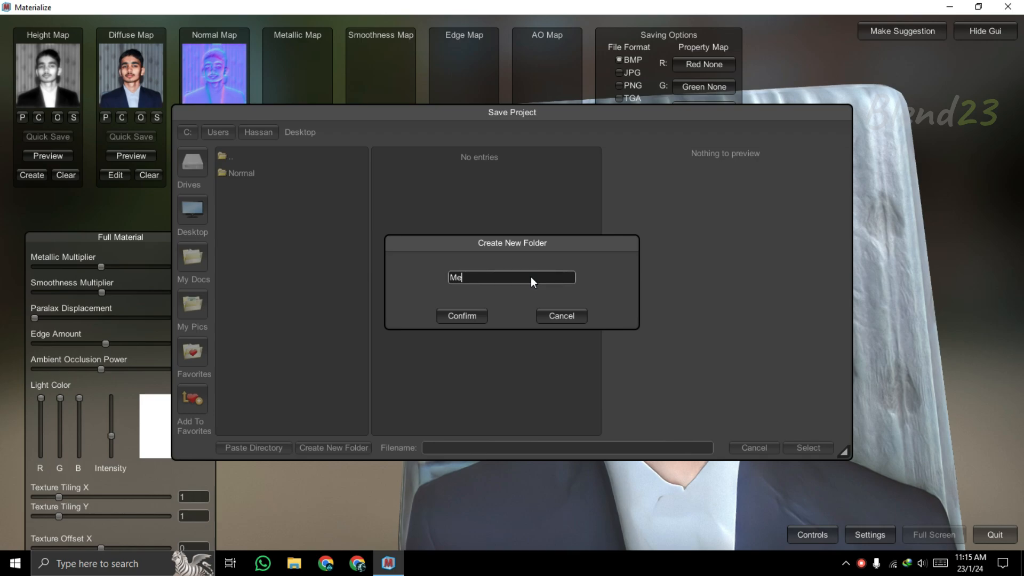
click(457, 317)
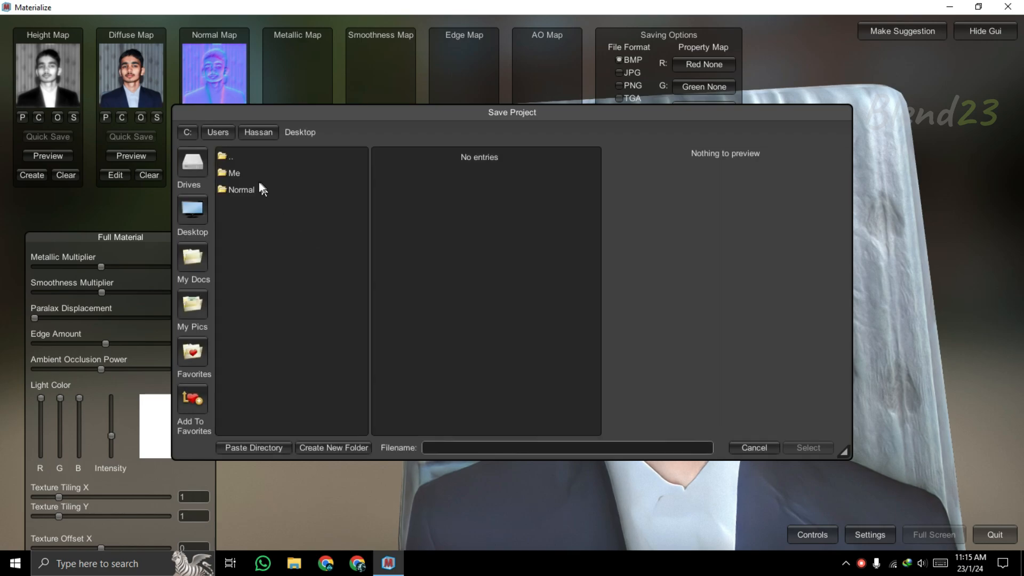
- Save the project as Me inside the new Me folder
click(254, 171)
double_click(255, 172)
click(522, 446)
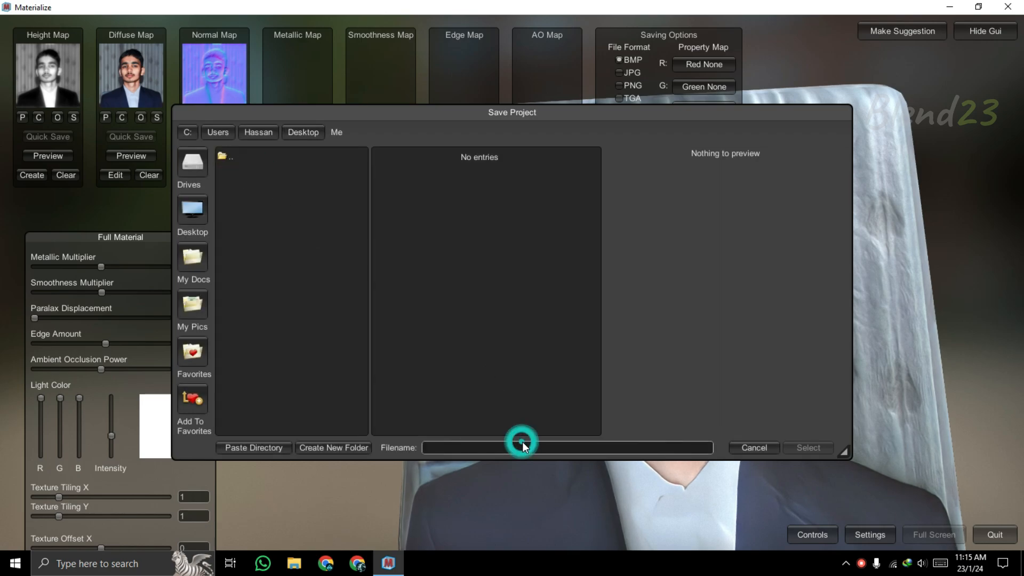
text(Me)
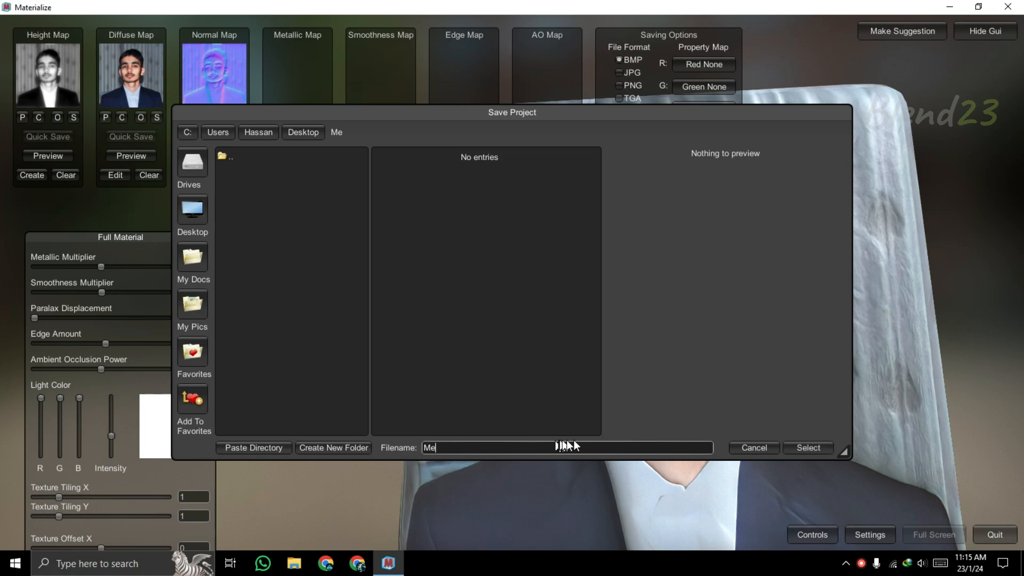
click(806, 445)
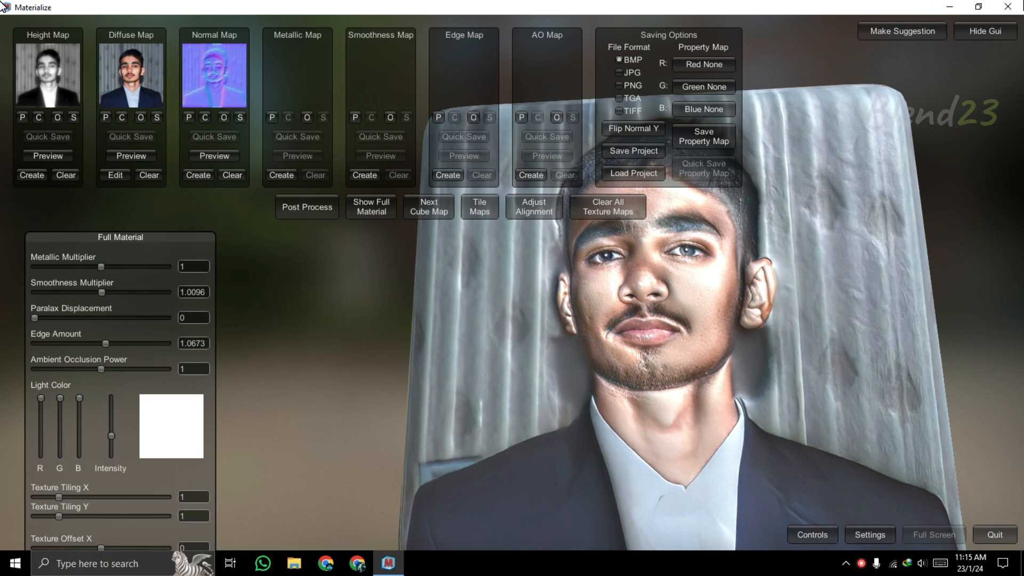
- Close Materialize, look through the exported files in the desktop's Me folder, and close the folder
click(1007, 7)
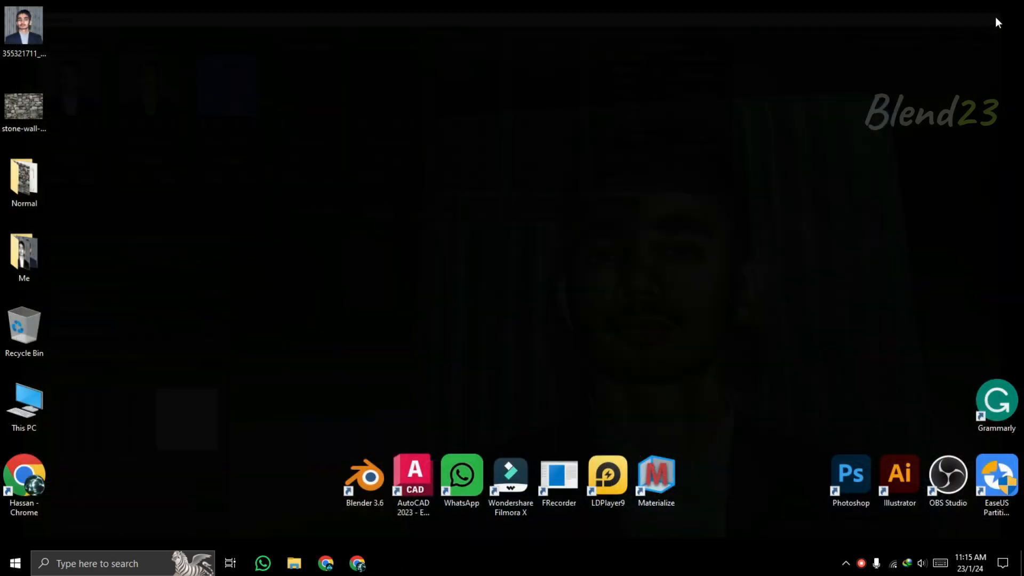
double_click(24, 253)
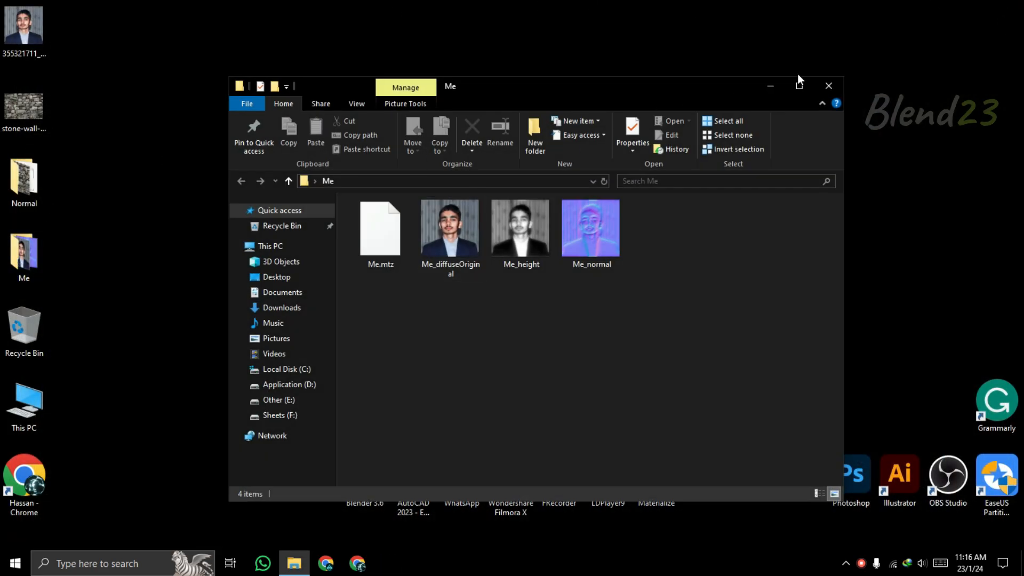
double_click(813, 87)
click(976, 8)
click(835, 84)
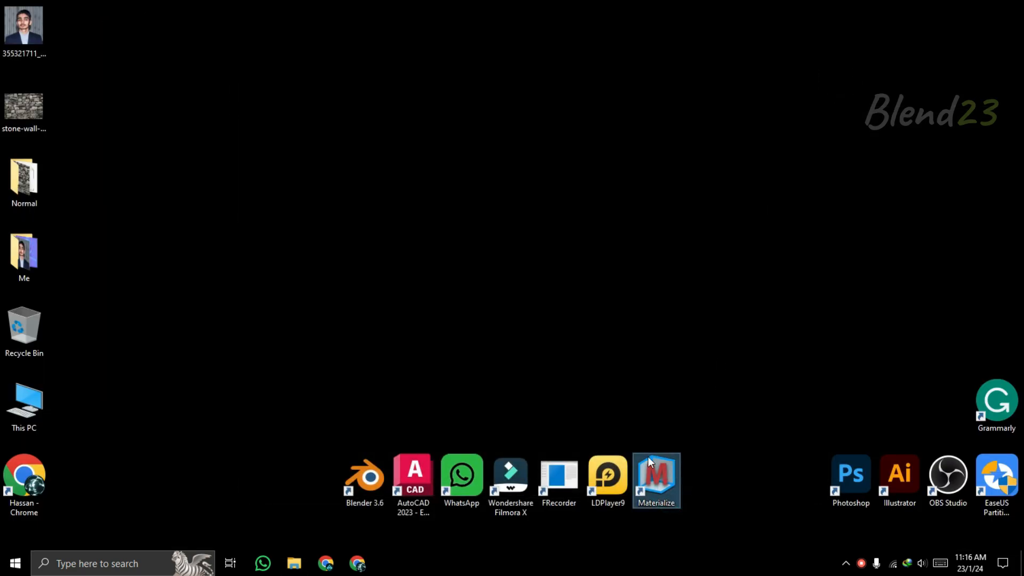
- Open Materialize, load the saved project from the desktop's Me folder, and show the portrait's full material
double_click(648, 460)
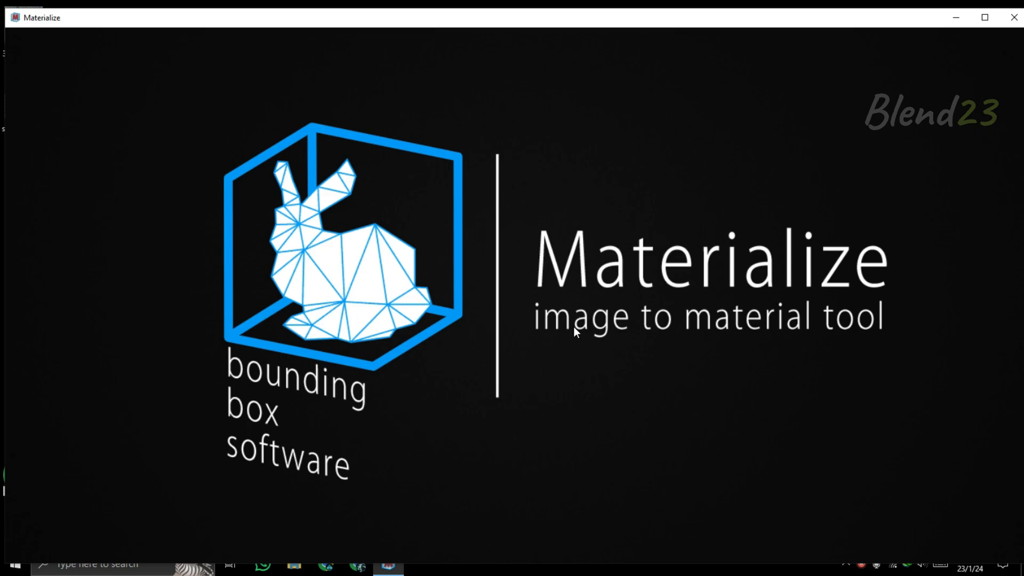
click(985, 18)
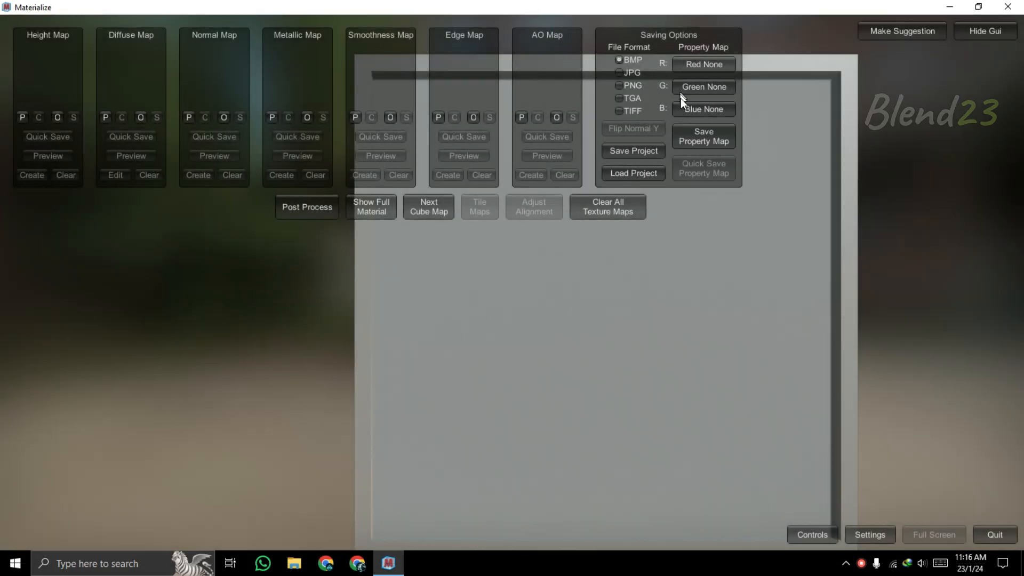
click(650, 173)
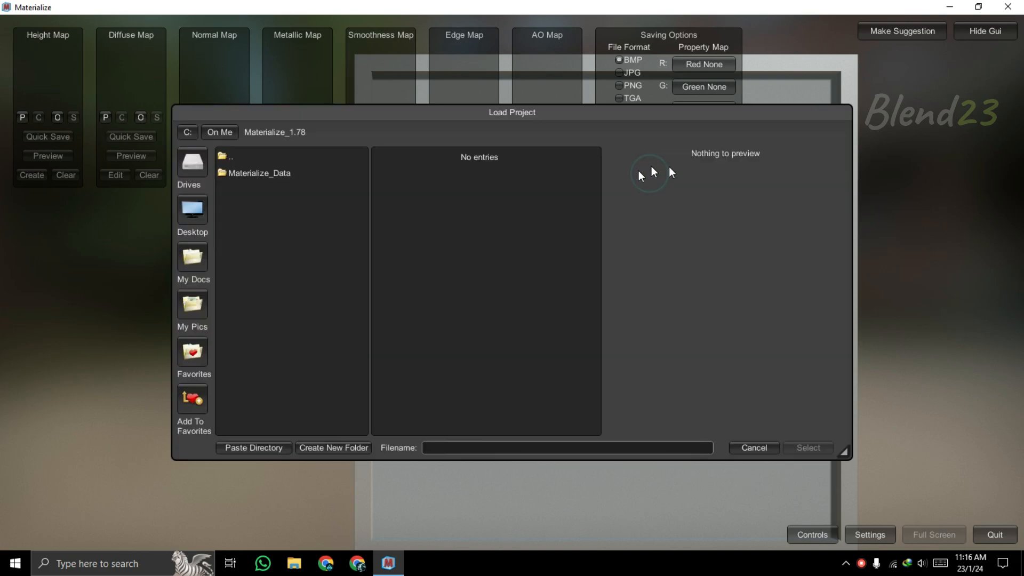
click(203, 207)
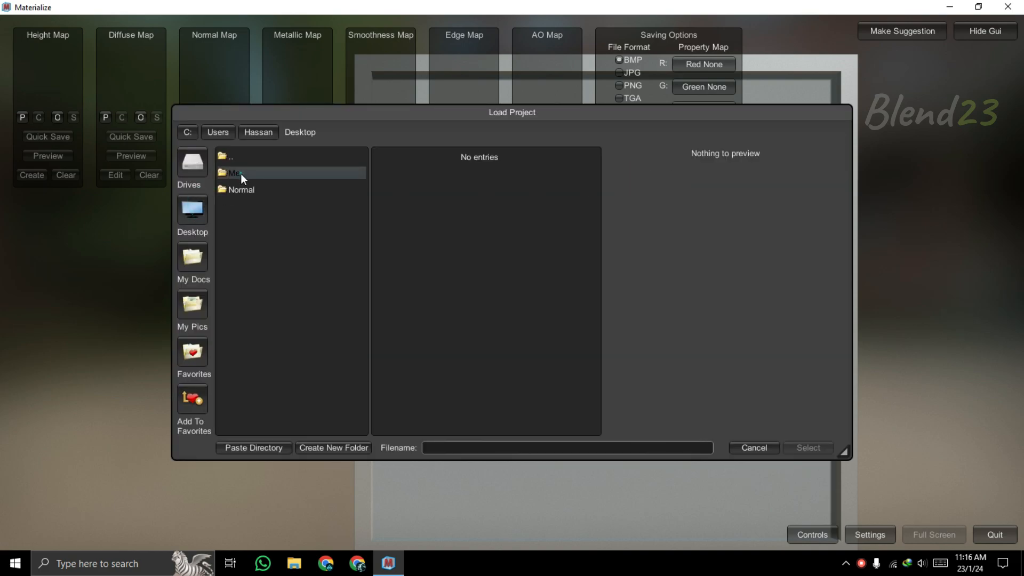
double_click(240, 174)
double_click(386, 165)
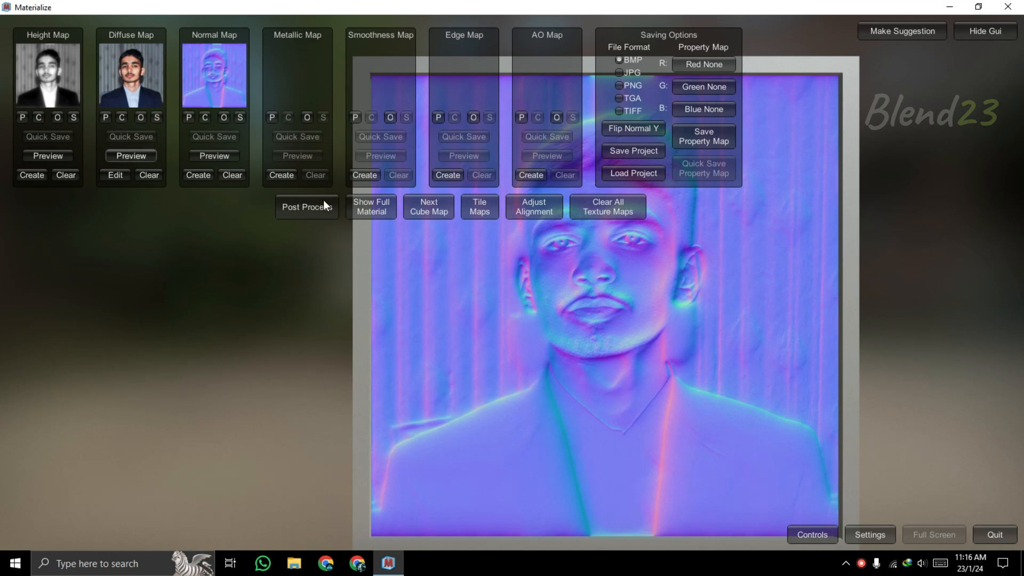
click(387, 210)
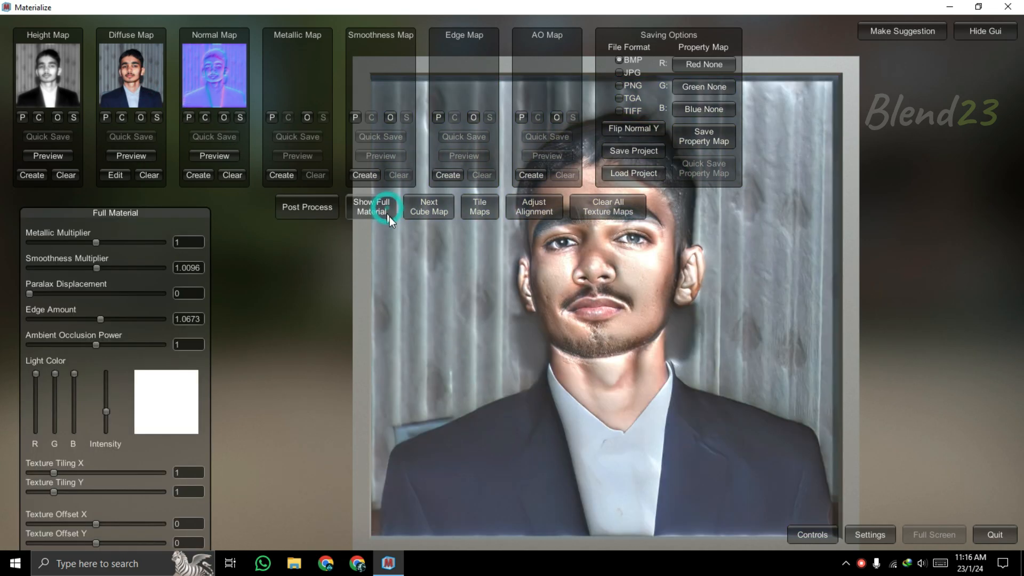
- Close Materialize, switch to Blender, and split the viewport so a Shader Editor sits beside the 3D view
click(1007, 7)
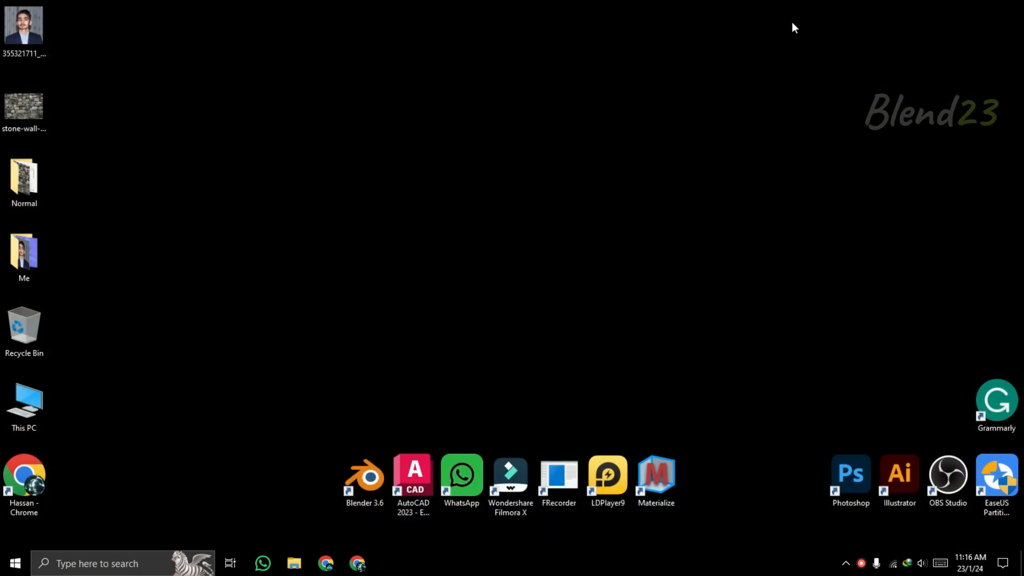
double_click(381, 470)
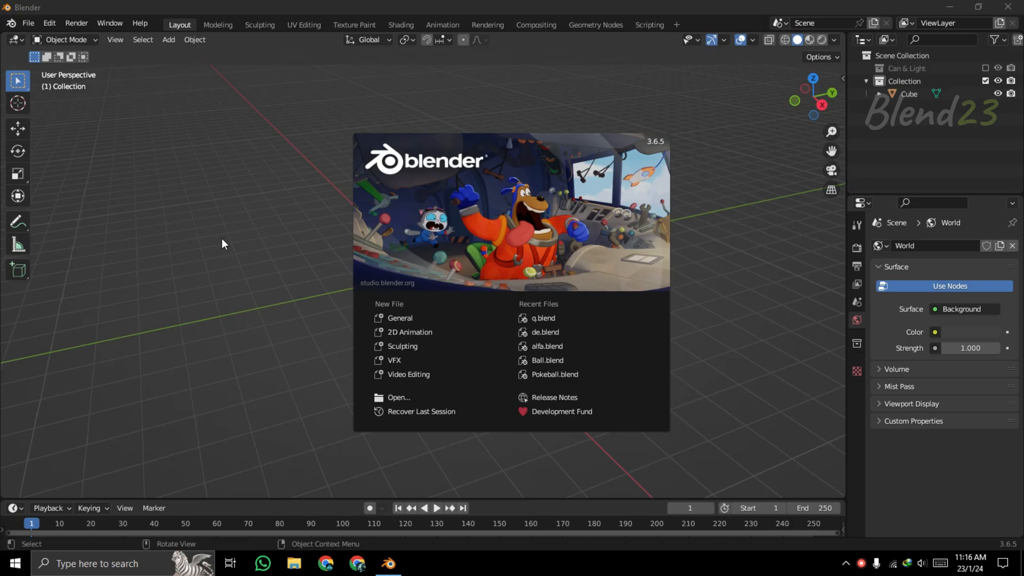
click(205, 210)
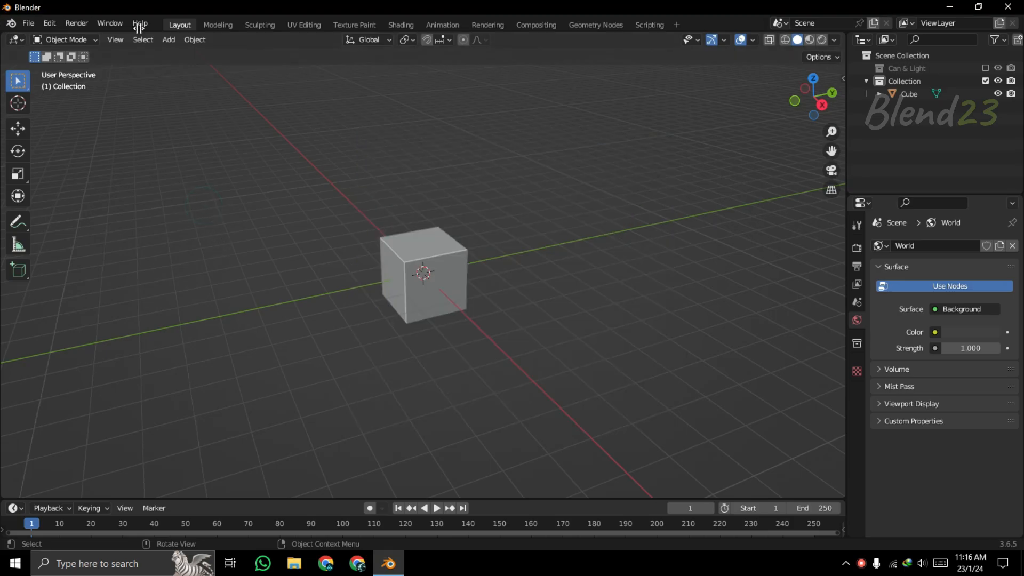
drag(139, 28, 434, 69)
click(22, 40)
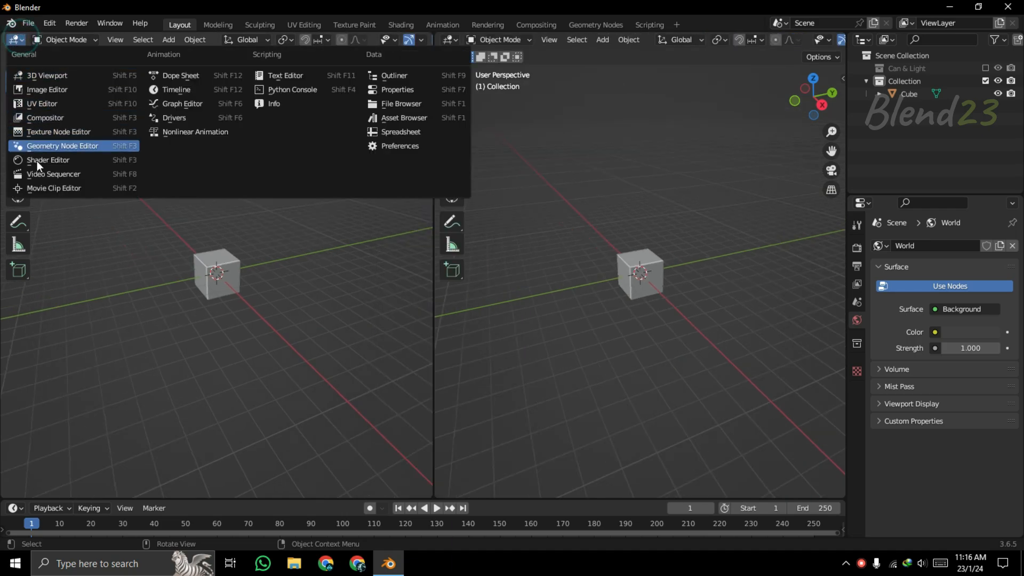
click(34, 159)
- Select the cube and add Me_normal.bmp from the desktop's Me folder to its material as an image texture node
click(112, 235)
click(638, 278)
click(165, 230)
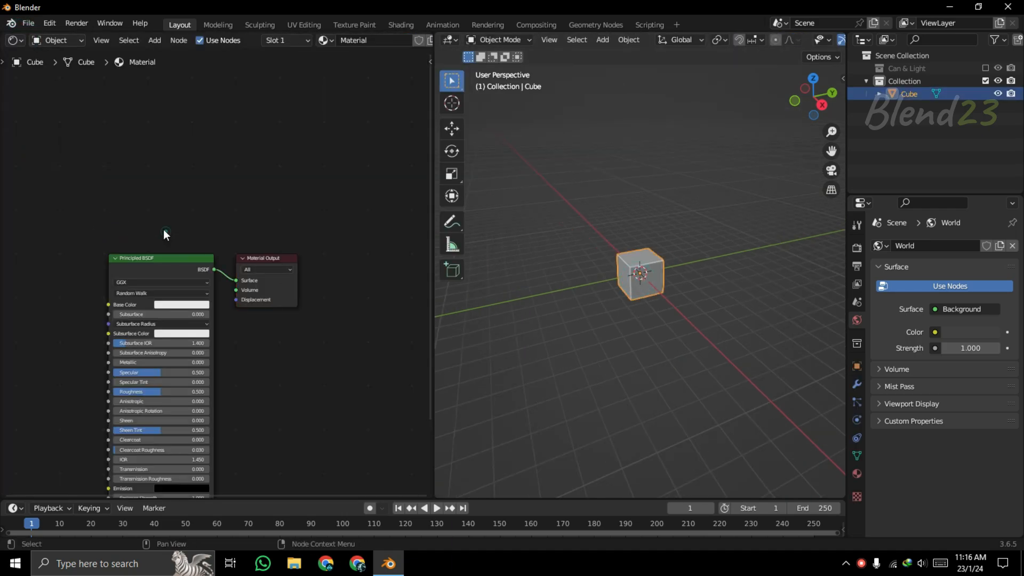
scroll(151, 232, up, 3)
middle_drag(151, 232, 253, 193)
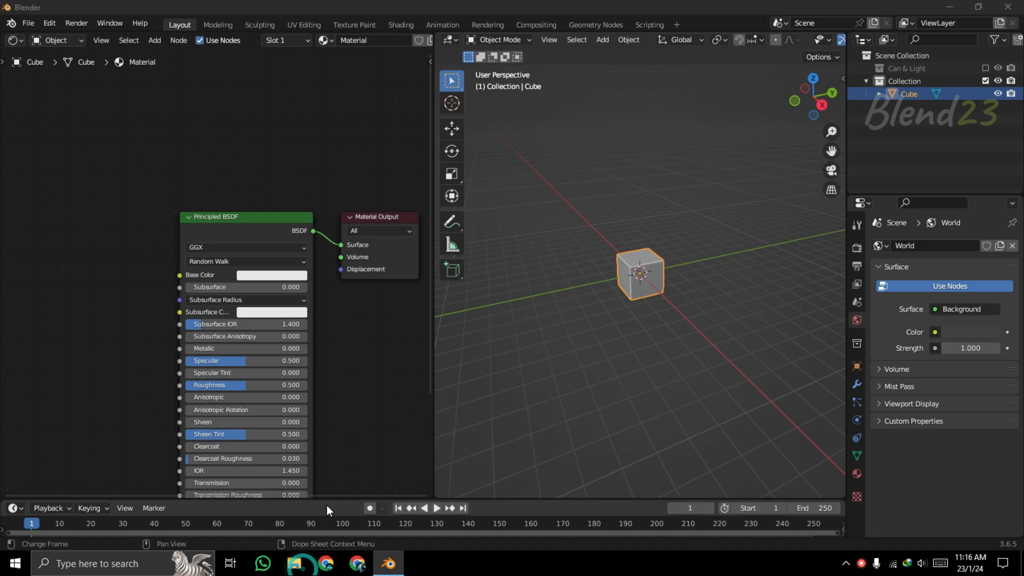
click(299, 567)
click(276, 277)
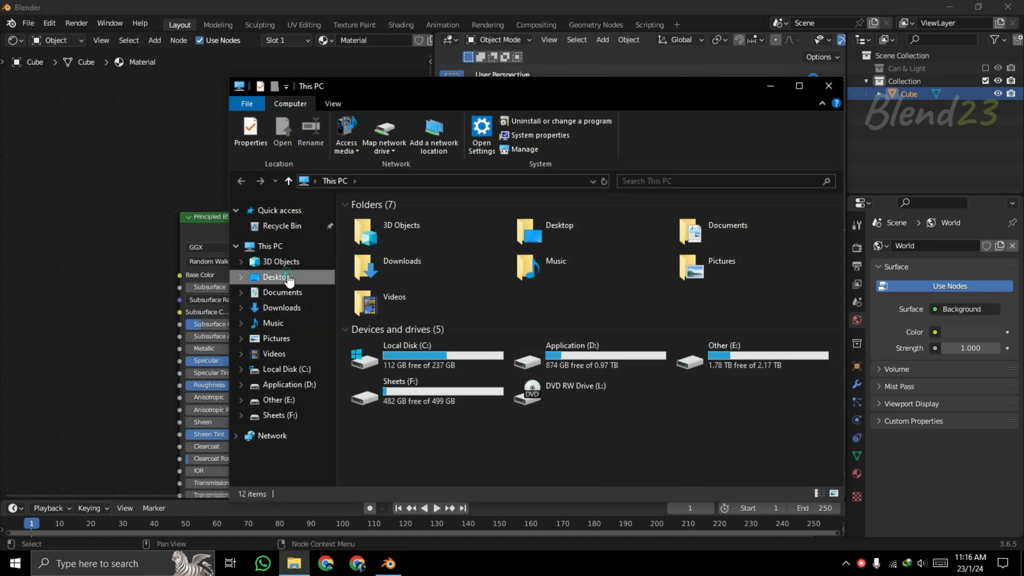
double_click(396, 232)
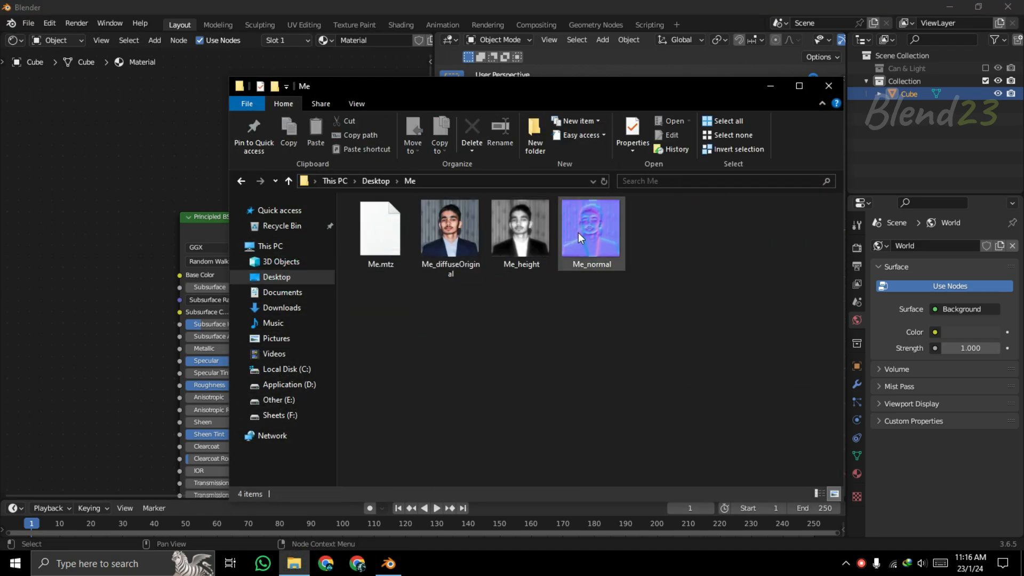
drag(578, 232, 163, 296)
mouse_move(68, 301)
mouse_down()
mouse_move(49, 287)
mouse_move(9, 297)
mouse_move(70, 293)
mouse_up()
click(828, 86)
- Add a Normal Map node between the image texture and the Principled BSDF
click(206, 237)
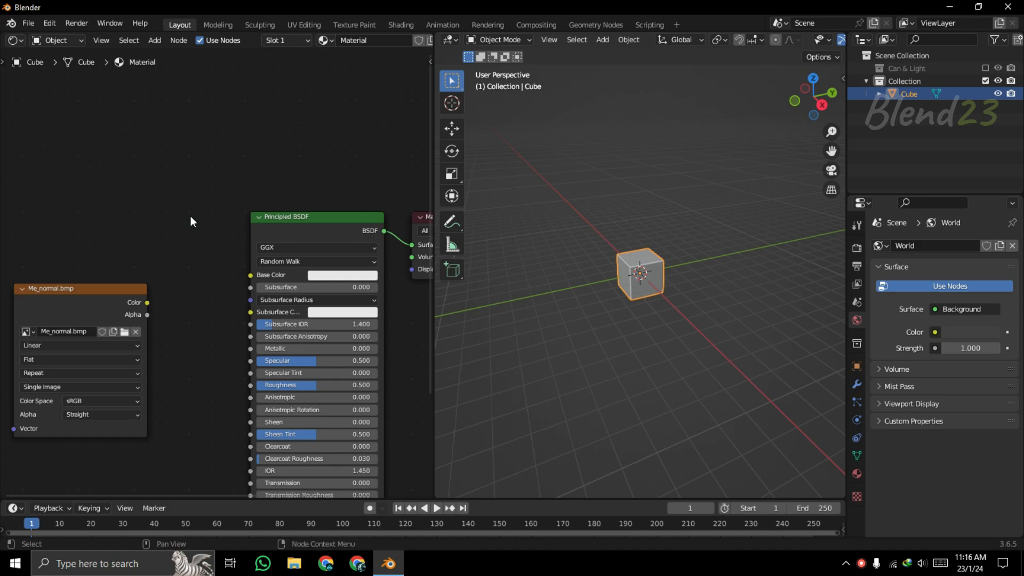
key(shift+a)
click(191, 218)
text(n)
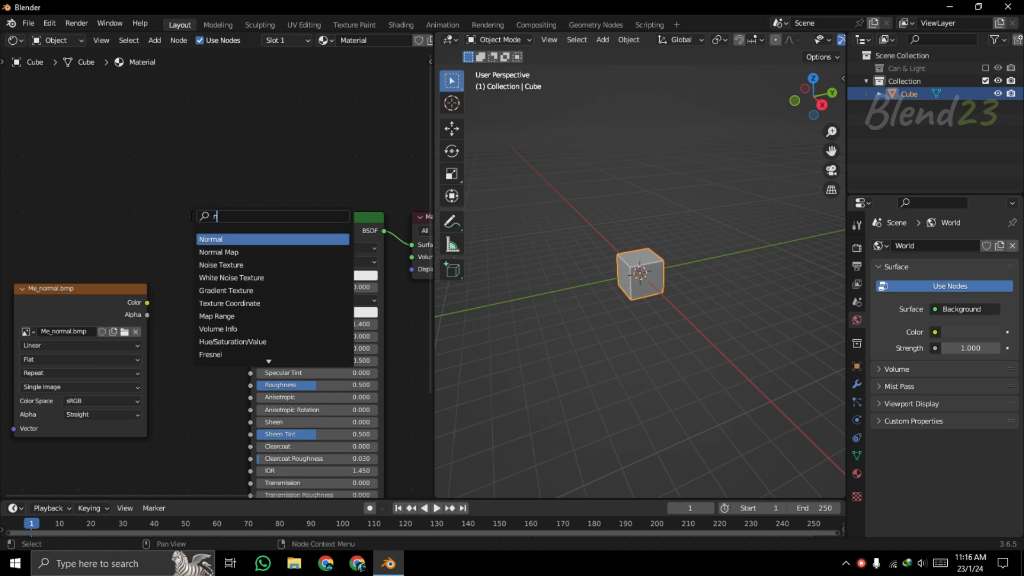
text(or)
click(203, 251)
click(168, 314)
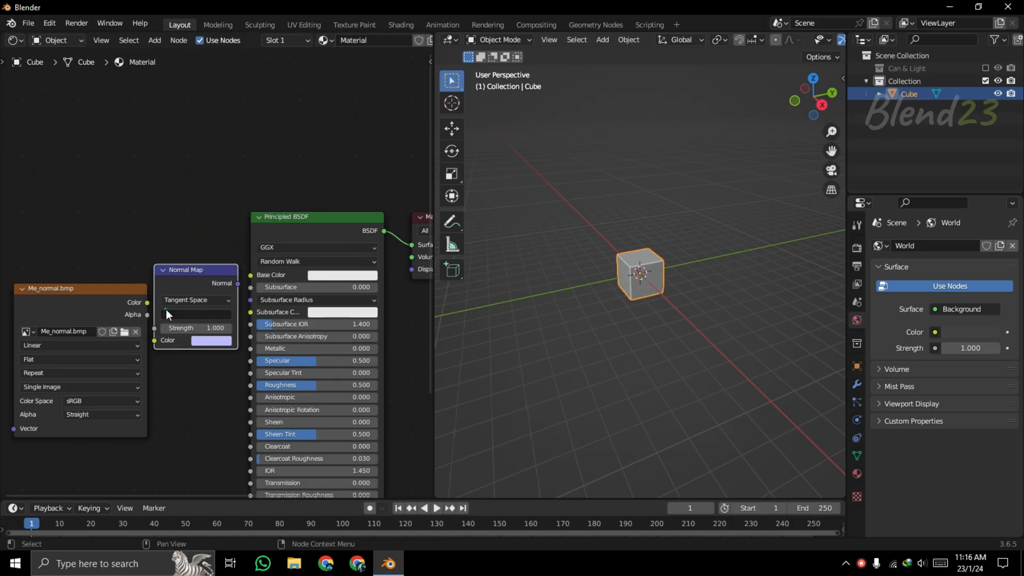
- Connect the image's Color output to the Normal Map's Color input and the Normal Map to the Principled BSDF's Normal input, spacing the nodes apart
drag(147, 302, 155, 340)
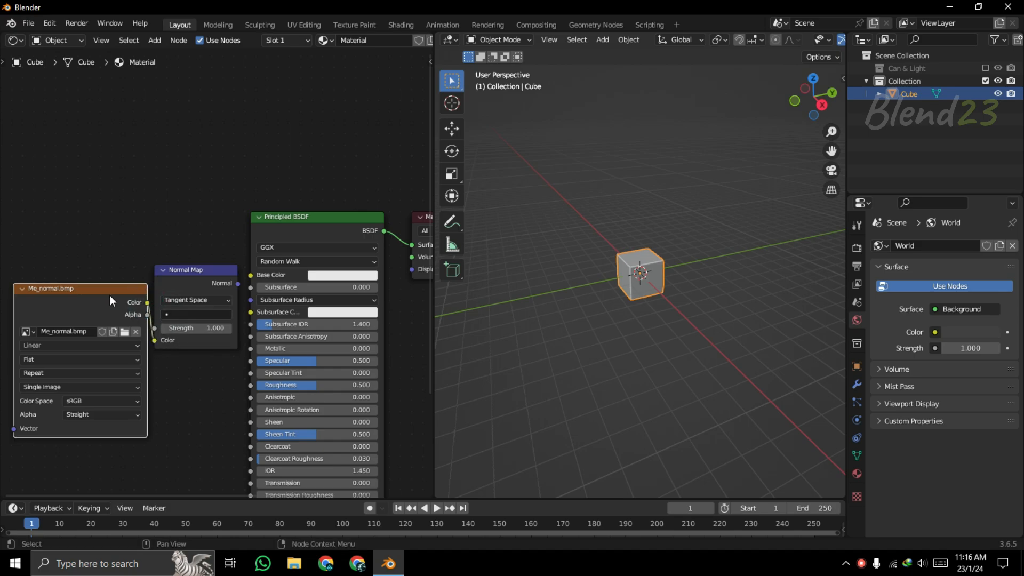
drag(111, 300, 46, 305)
drag(196, 278, 140, 292)
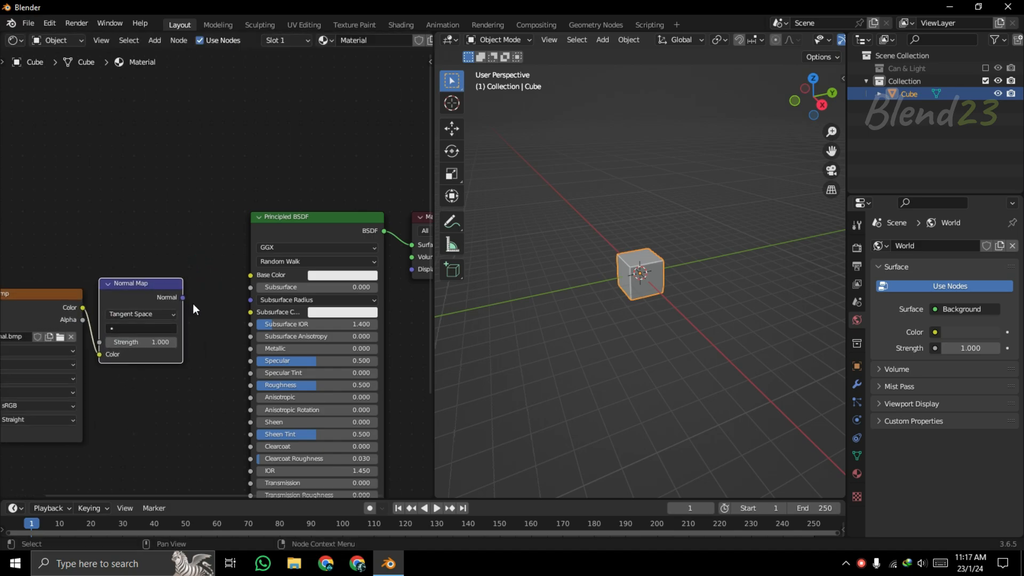
middle_drag(194, 309, 229, 185)
drag(206, 171, 273, 417)
- Show the cube in material preview and remap its UVs with Cube Projection
scroll(824, 40, down, 5)
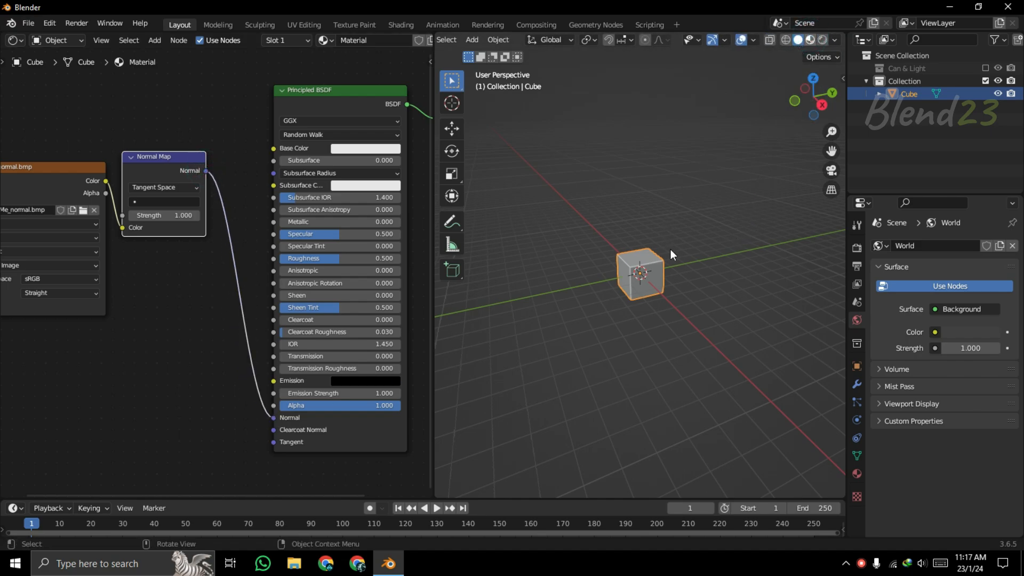
scroll(667, 257, up, 10)
middle_drag(670, 256, 649, 243)
key(Tab)
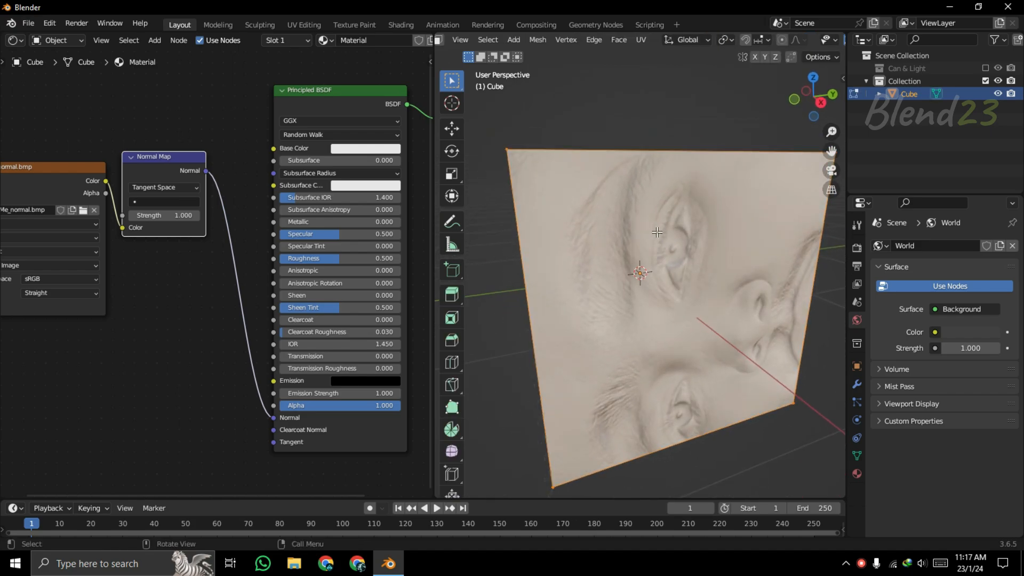
key(u)
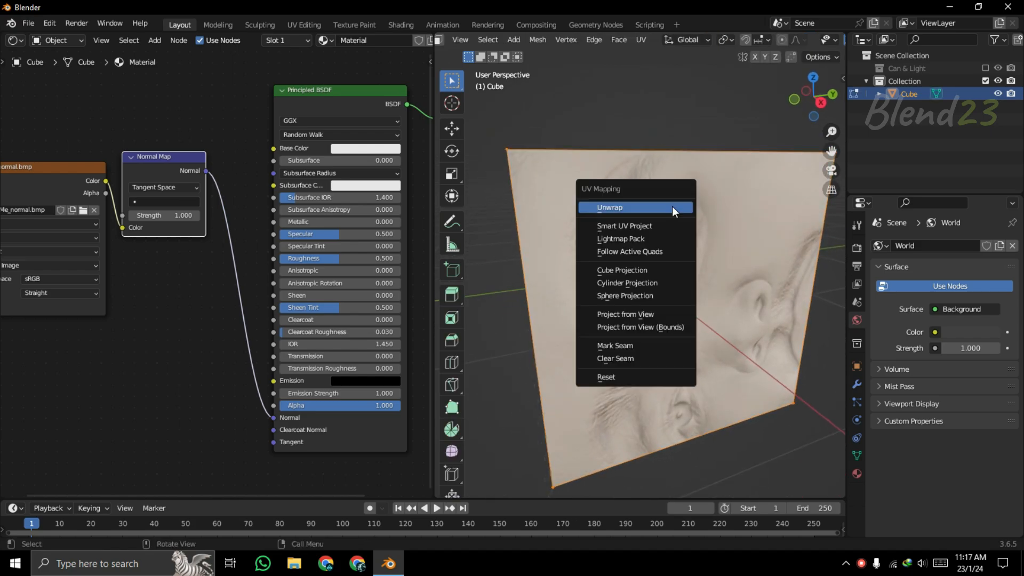
click(650, 270)
key(Tab)
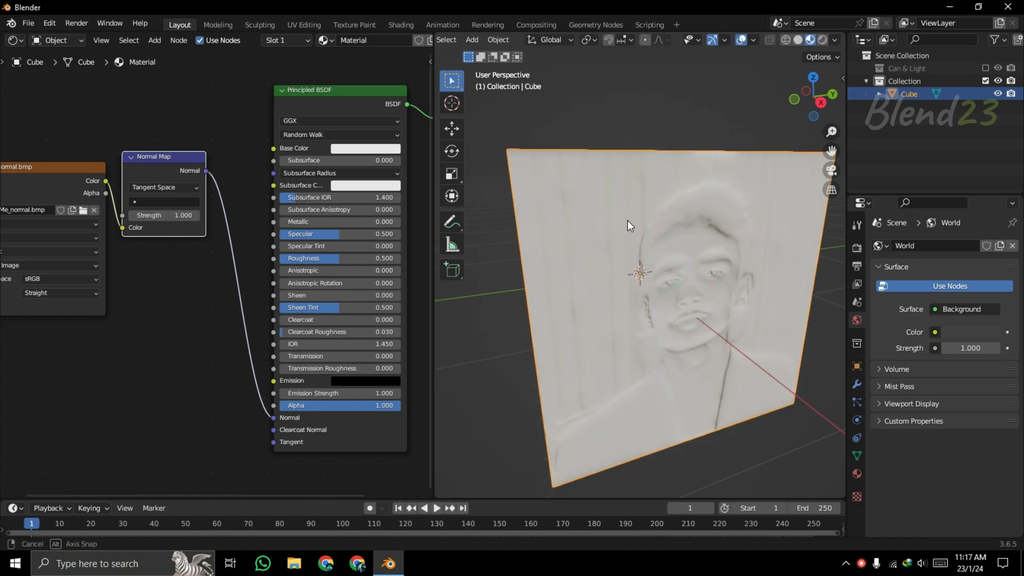
- Preview the image texture and Normal Map outputs on the cube, then return to the Principled BSDF output
middle_drag(628, 224, 725, 224)
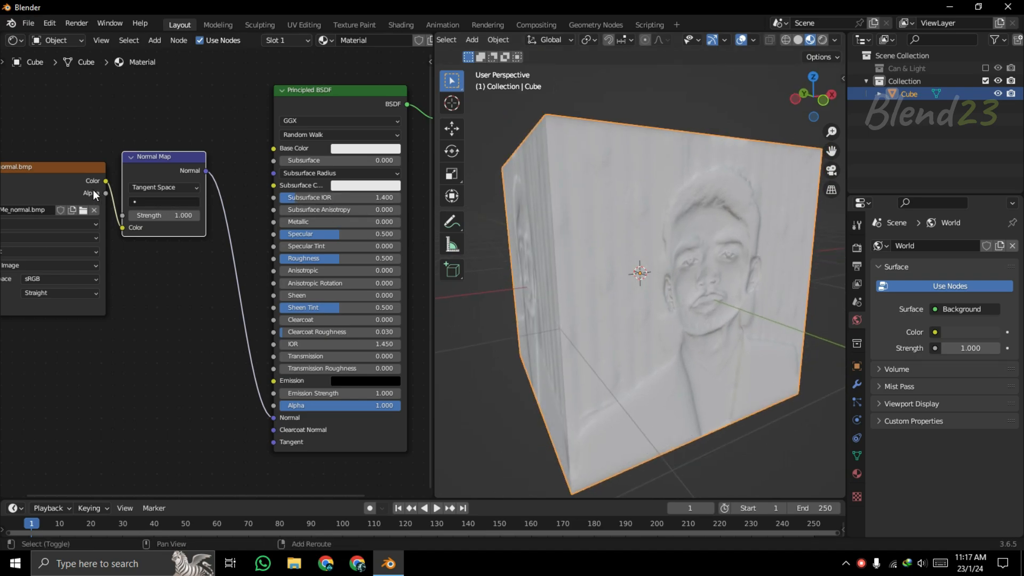
ctrl+shift+click(53, 182)
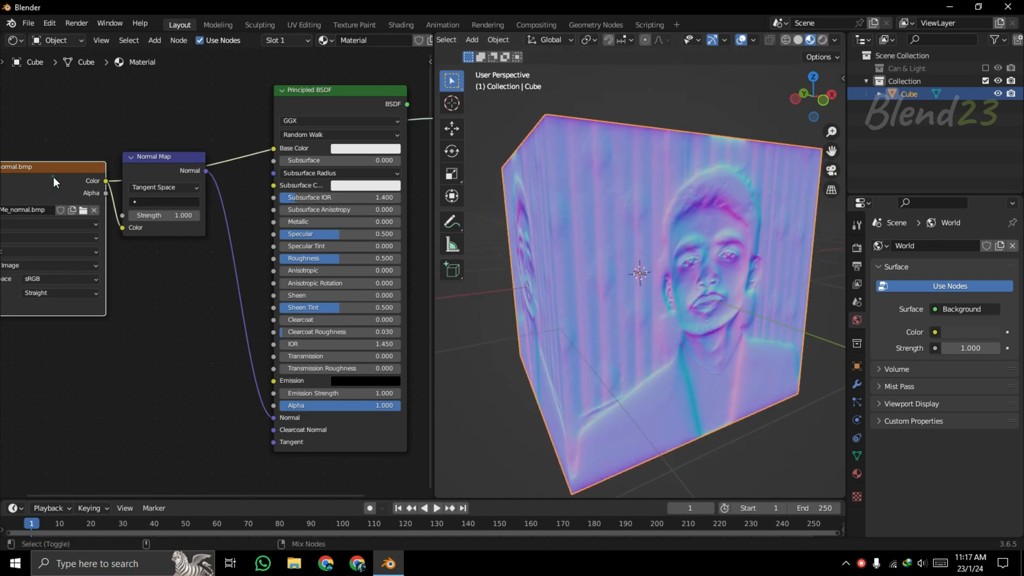
ctrl+shift+click(54, 182)
ctrl+shift+click(54, 181)
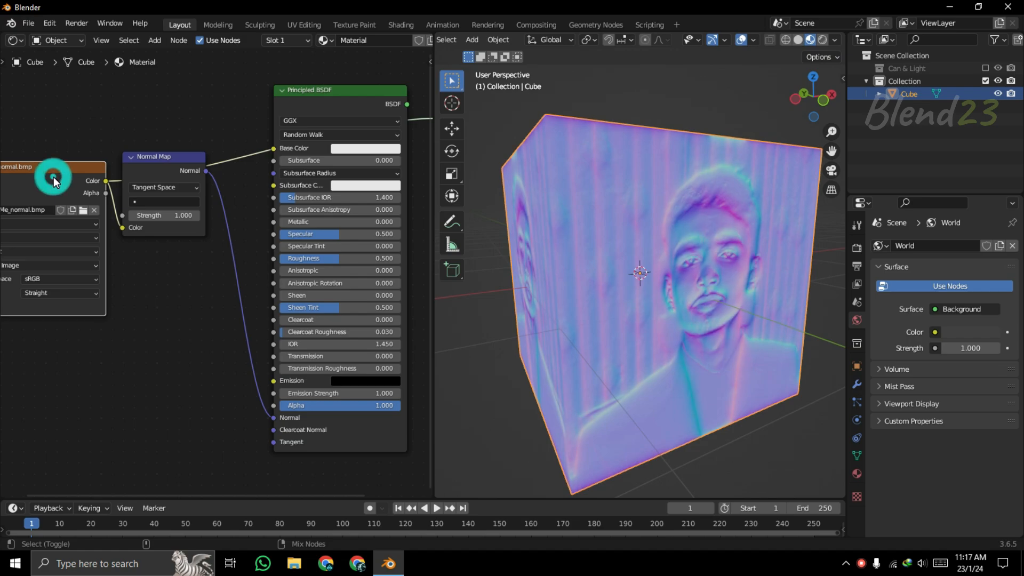
ctrl+shift+click(153, 179)
ctrl+shift+click(27, 194)
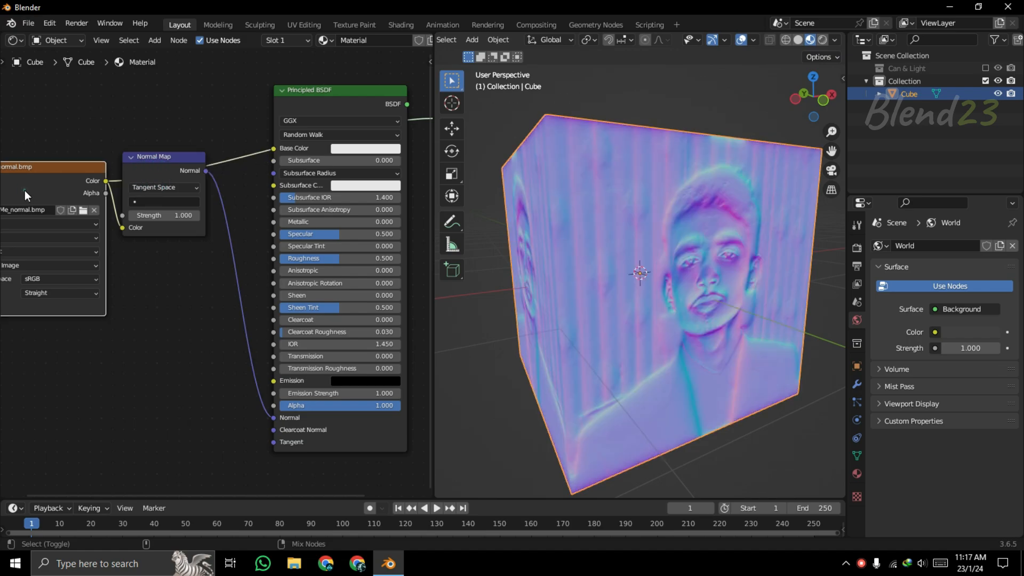
ctrl+shift+click(140, 171)
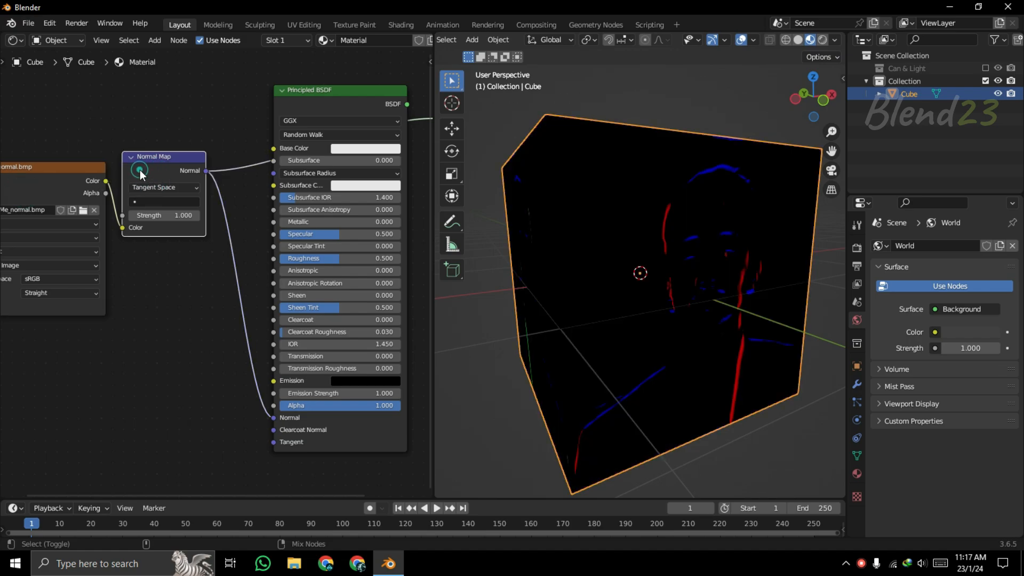
ctrl+shift+click(40, 182)
ctrl+shift+click(342, 99)
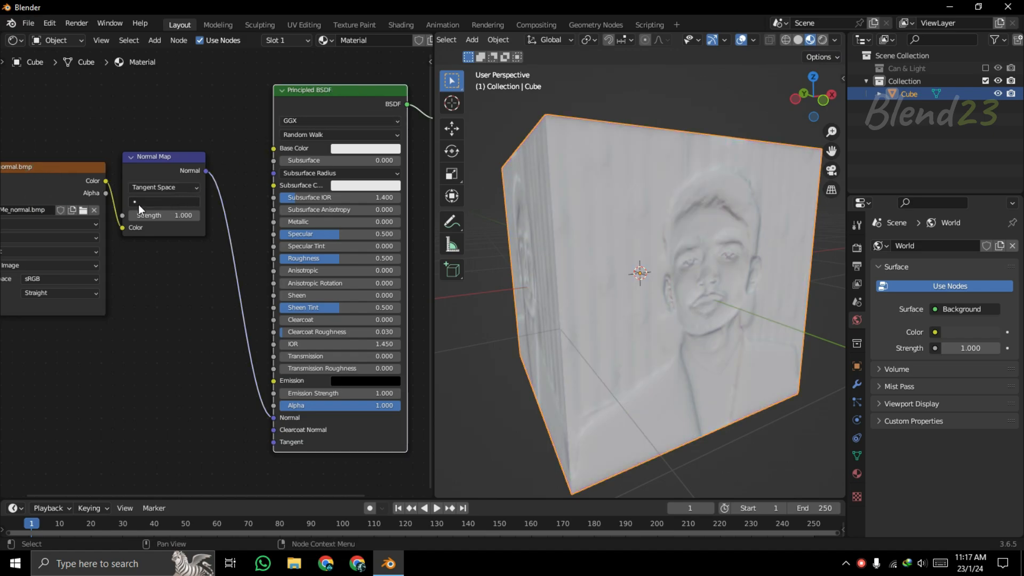
- Close Blender without saving and switch to the NormalMap-Online page in Chrome
scroll(140, 209, down, 5)
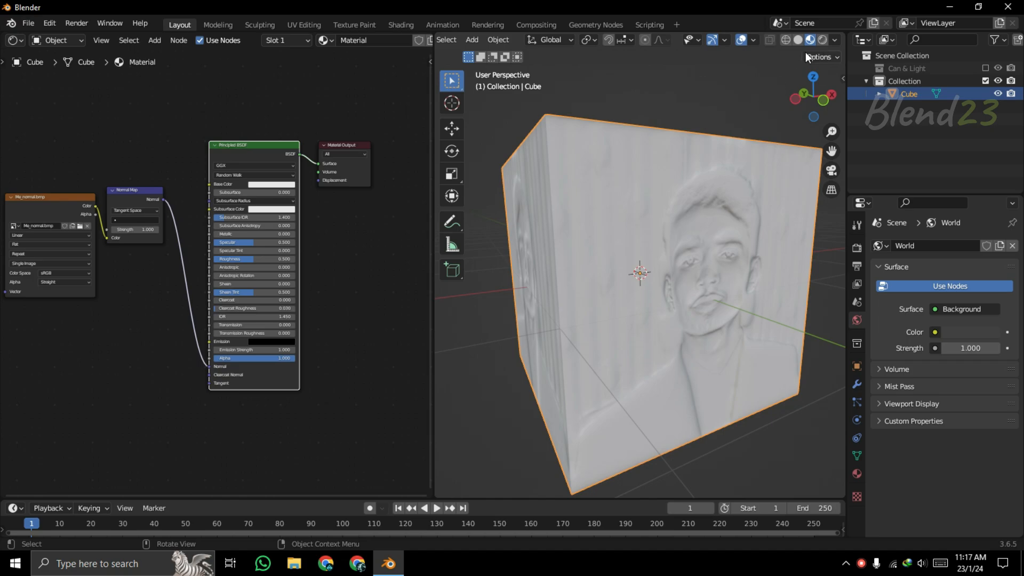
click(1008, 7)
click(534, 304)
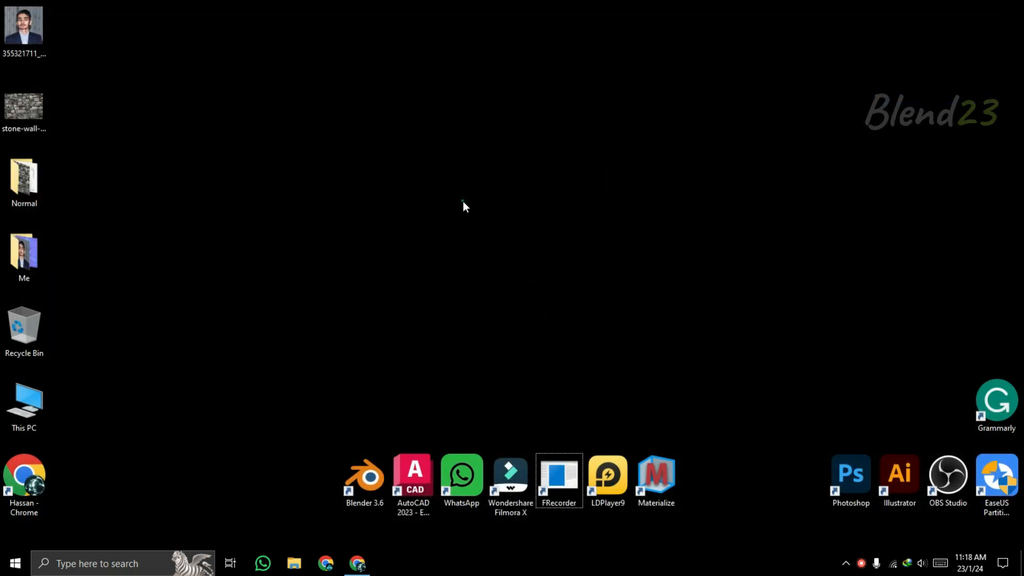
click(357, 562)
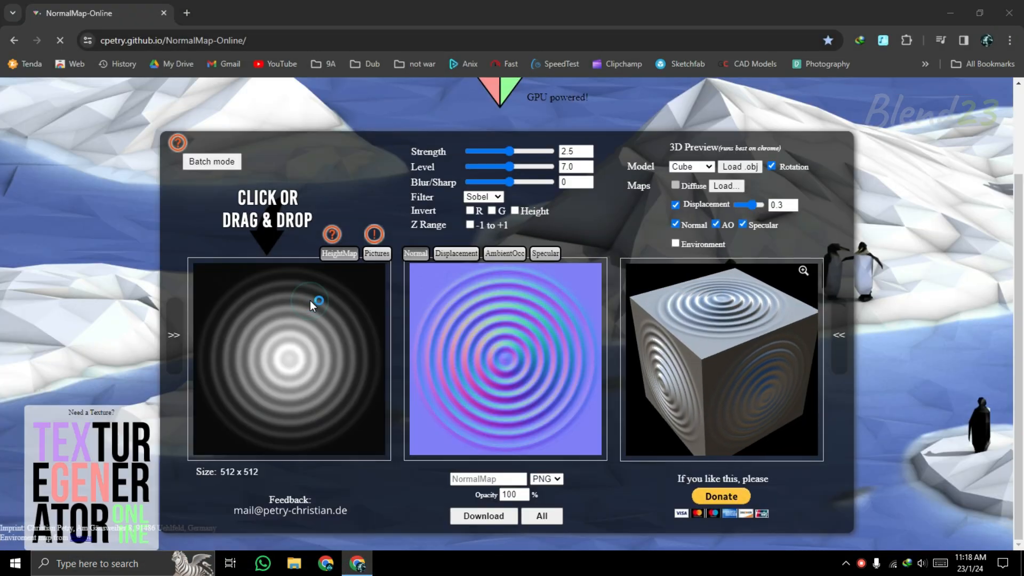
- Load the portrait photo from the Desktop as the HeightMap source image in NormalMap-Online
click(310, 299)
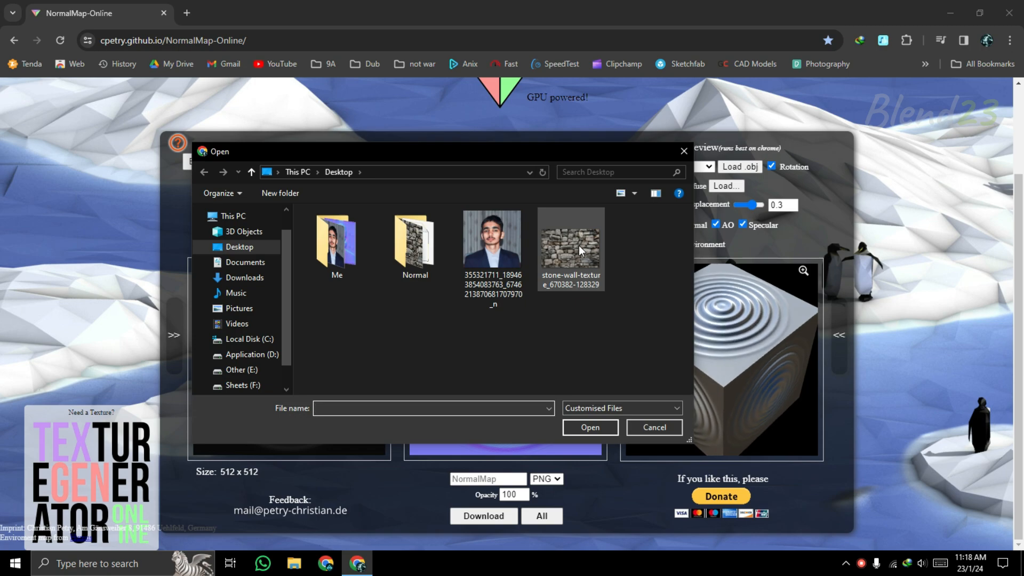
double_click(492, 240)
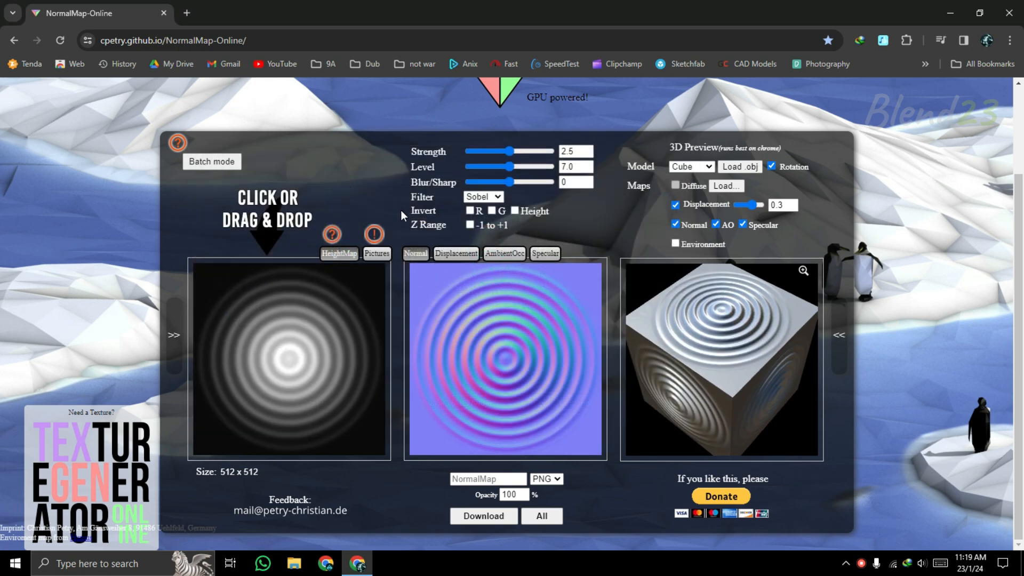
scroll(493, 341, up, 2)
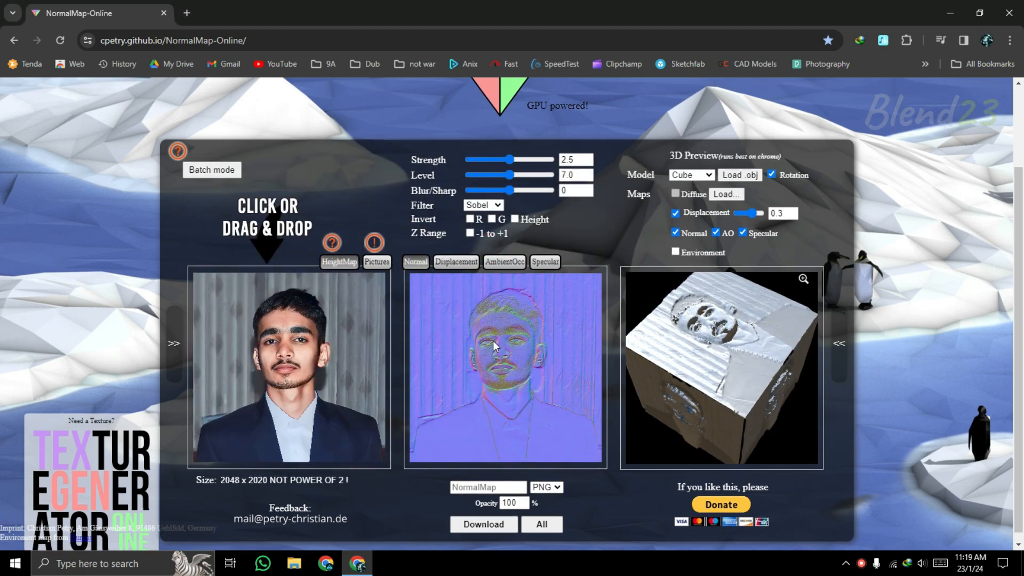
- Set the normal map's Strength to 2.17, Level to 9 and Blur/Sharp to 1, and download it to the Desktop as the PNG image NormalMap
scroll(495, 345, down, 2)
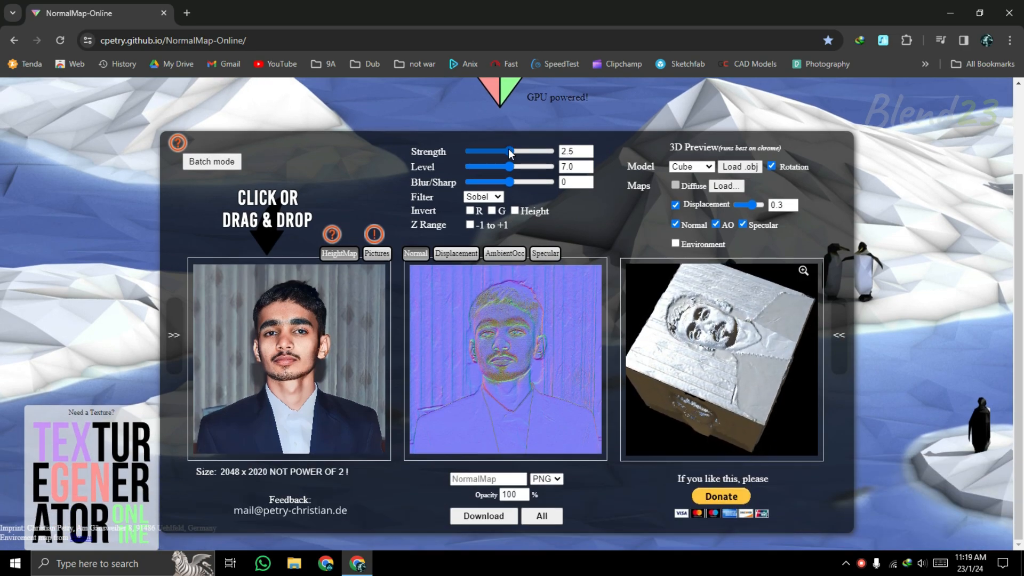
drag(506, 151, 535, 163)
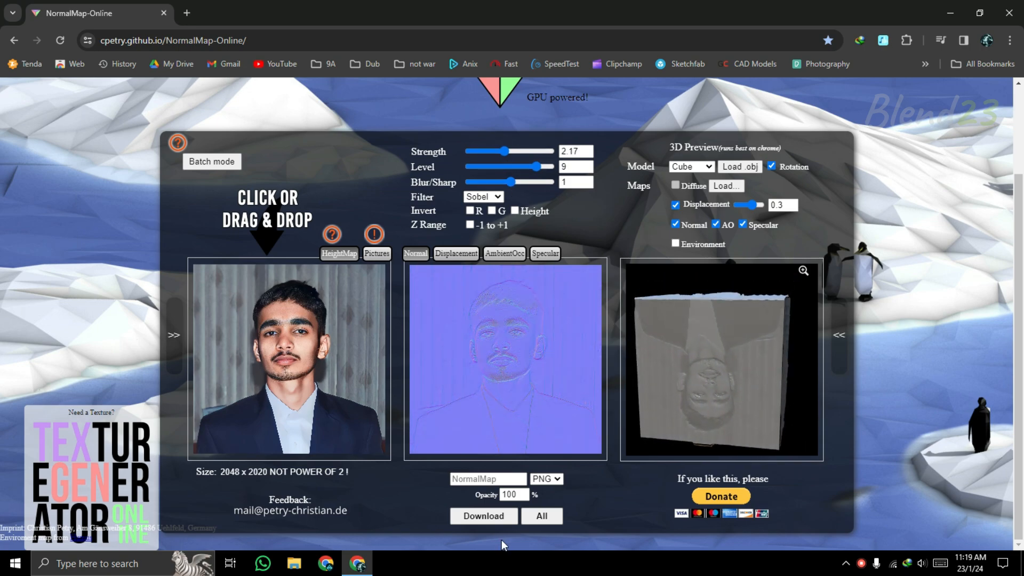
click(498, 513)
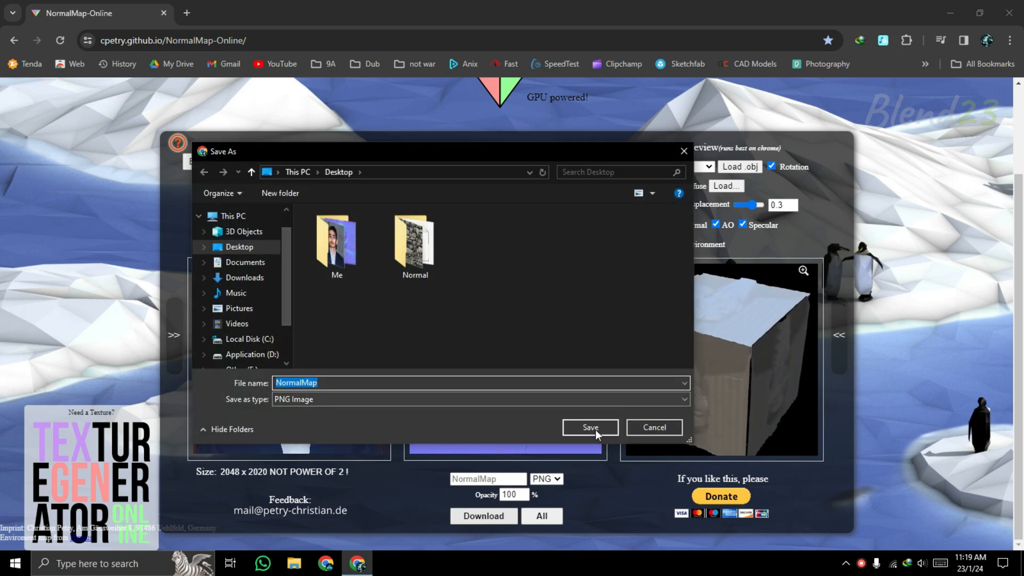
click(595, 427)
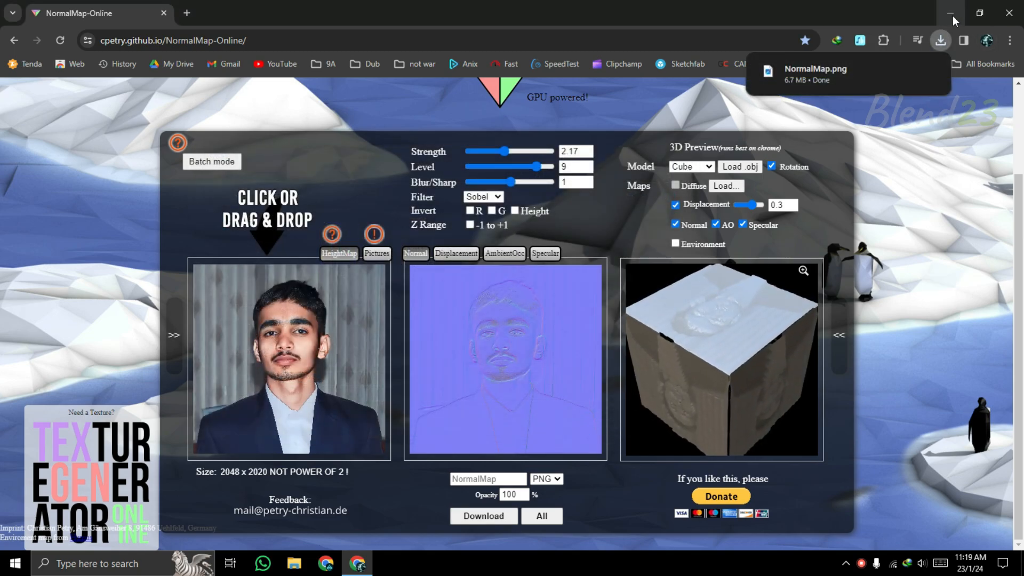
- Leave the browser, open the downloaded NormalMap image from the Desktop and examine its facial detail up close
click(1008, 12)
double_click(69, 34)
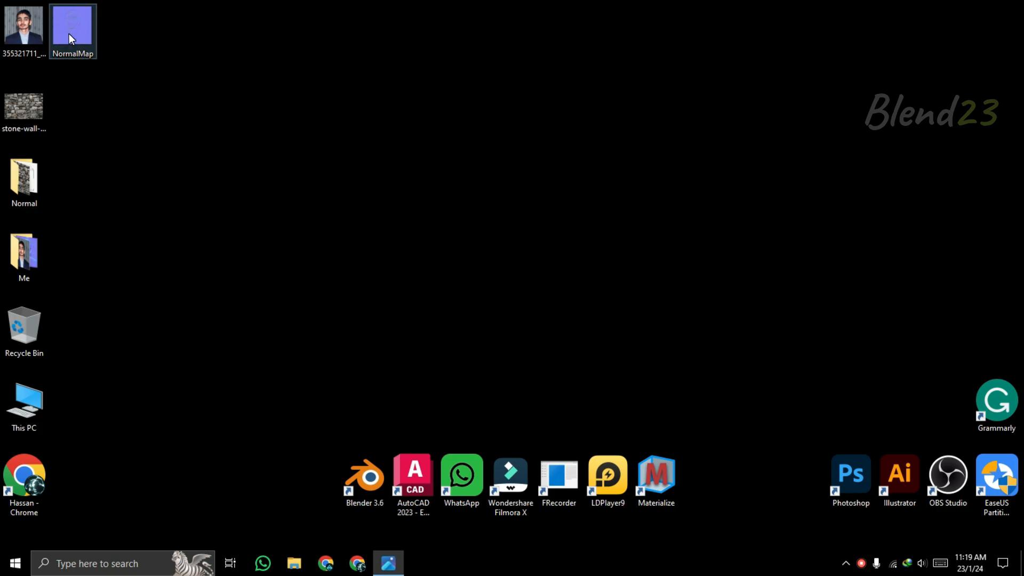
scroll(549, 292, up, 3)
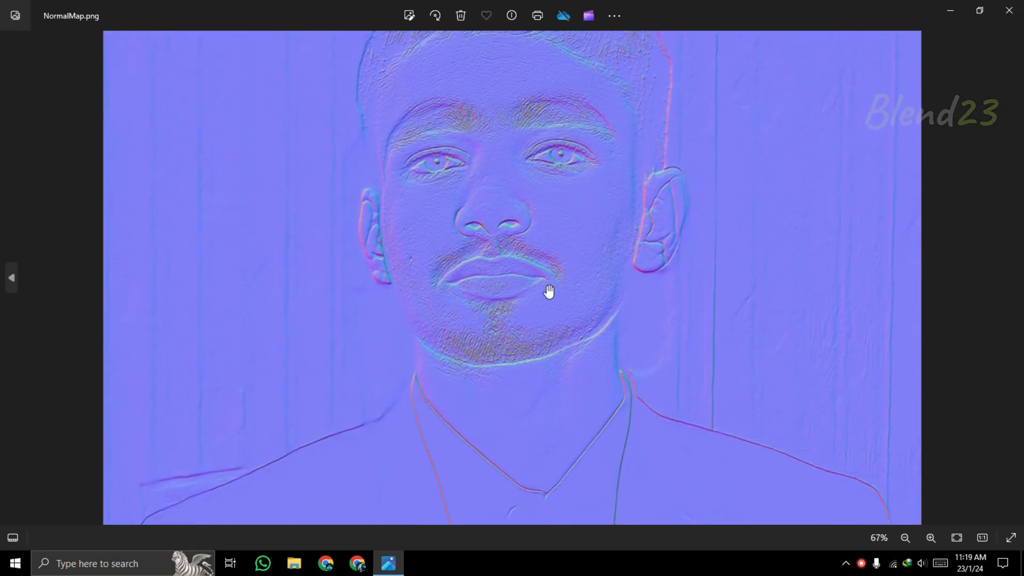
scroll(549, 292, down, 3)
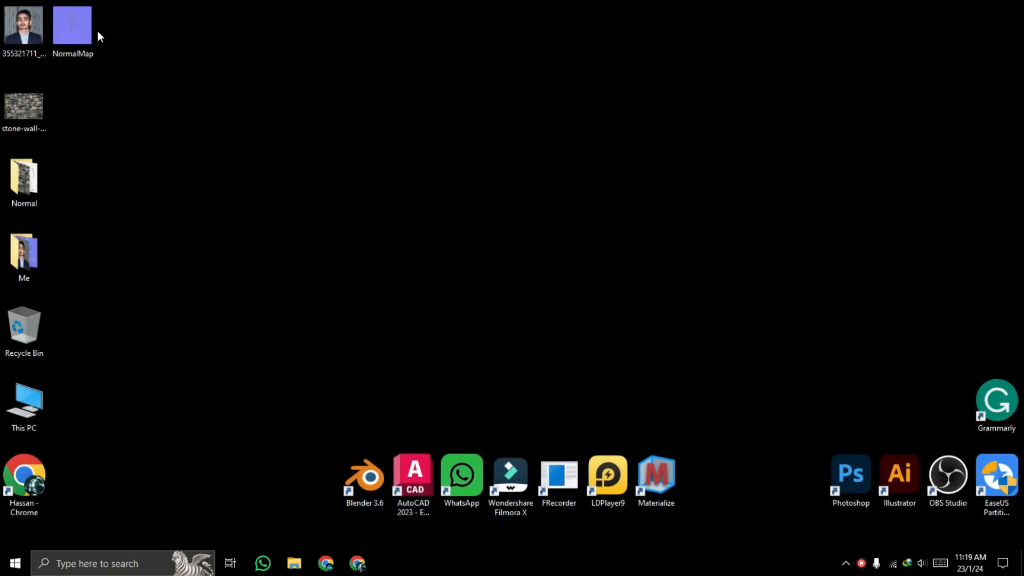